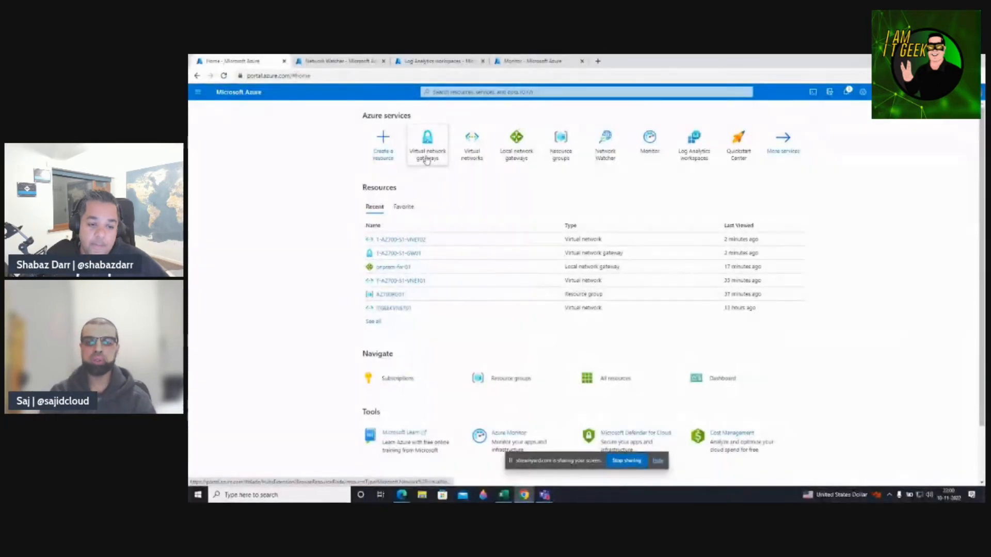
Share the browser window with the Azure portal home page on the StreamYard broadcast beside both presenters.
{"action": "mouse_move", "coordinate": [427, 161]}
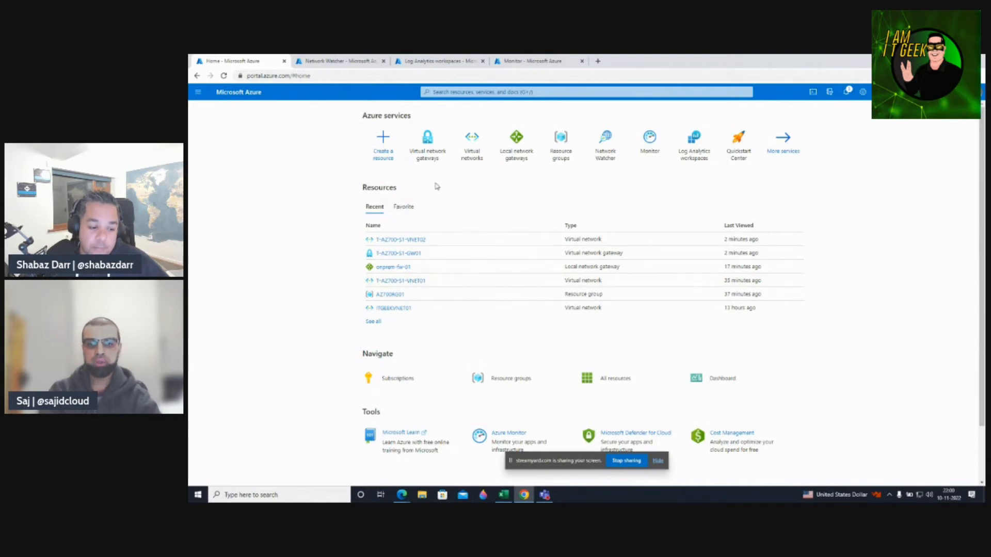
Search the portal for 'virtu', go to Virtual network gateways and begin a new gateway.
{"action": "left_click", "coordinate": [461, 92]}
{"action": "type", "text": "v"}
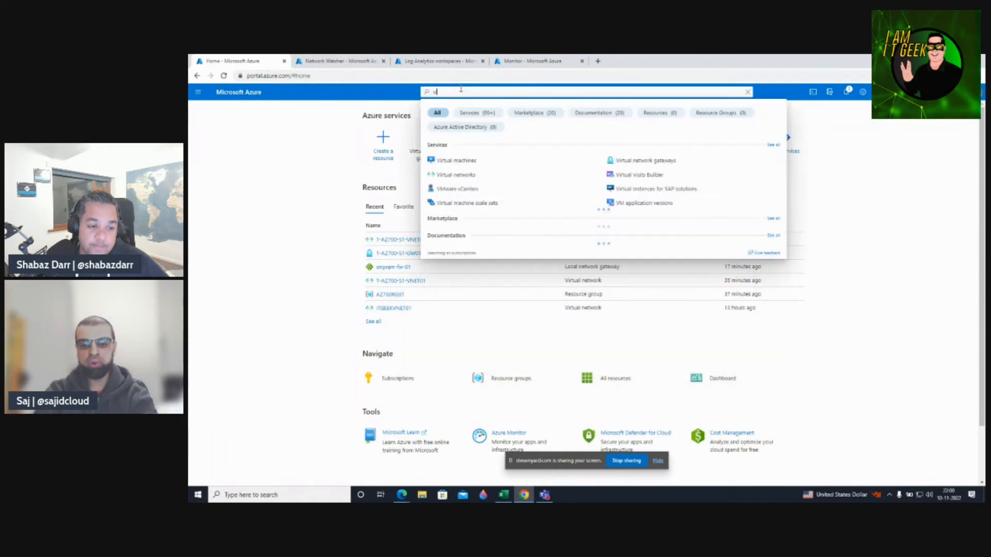
{"action": "type", "text": "irtu"}
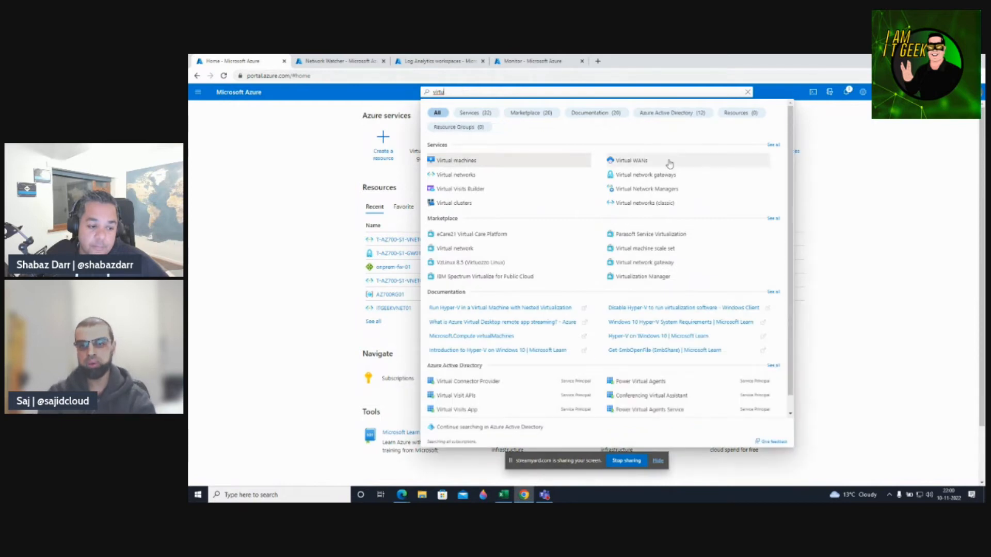
{"action": "left_click", "coordinate": [893, 190]}
{"action": "left_click", "coordinate": [428, 145]}
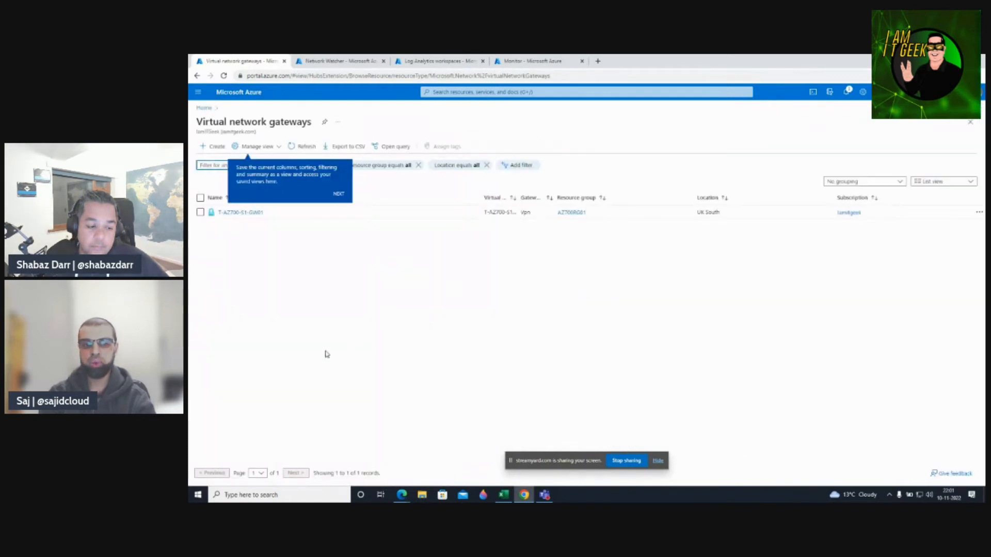
{"action": "left_click", "coordinate": [211, 149]}
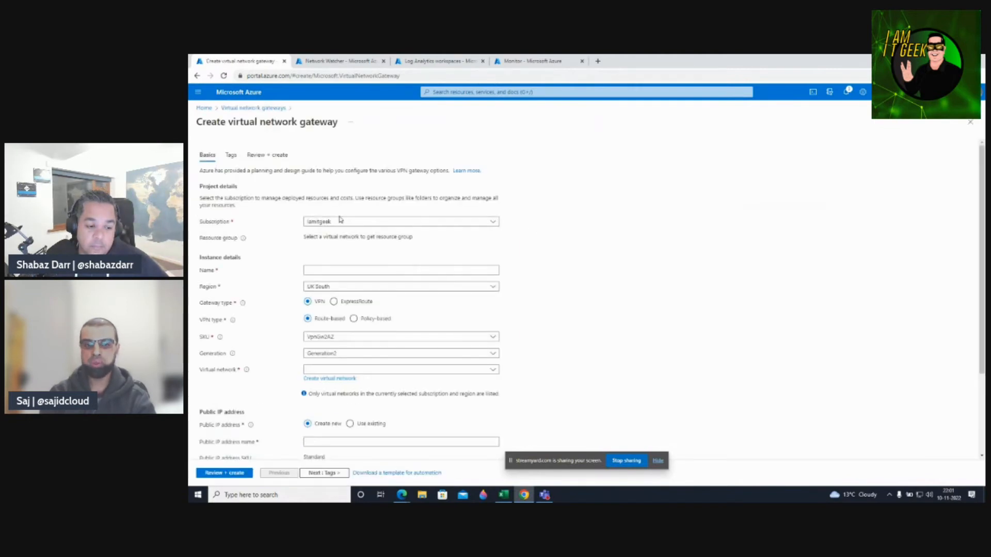
Enter the gateway name T-AZ700-S2-GW01 by pasting T-AZ700-S1-GW01 and changing S1 to S2.
{"action": "left_click", "coordinate": [314, 270]}
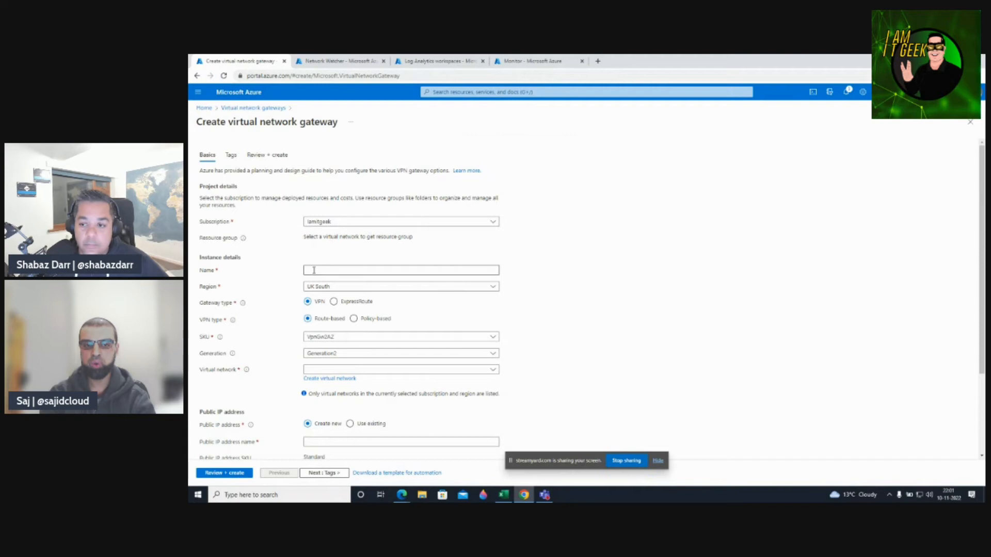
{"action": "type", "text": "T-AZ700-S1-GW01"}
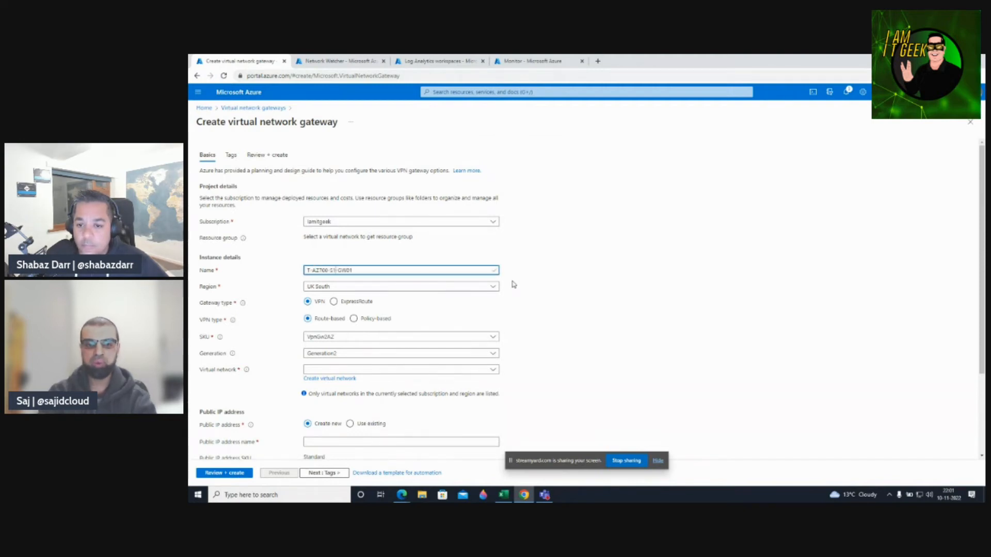
{"action": "key", "text": "Left"}
{"action": "key", "text": "Left"}
{"action": "key", "text": "Left"}
{"action": "key", "text": "Left"}
{"action": "key", "text": "Left"}
{"action": "key", "text": "BackSpace"}
{"action": "type", "text": "2"}
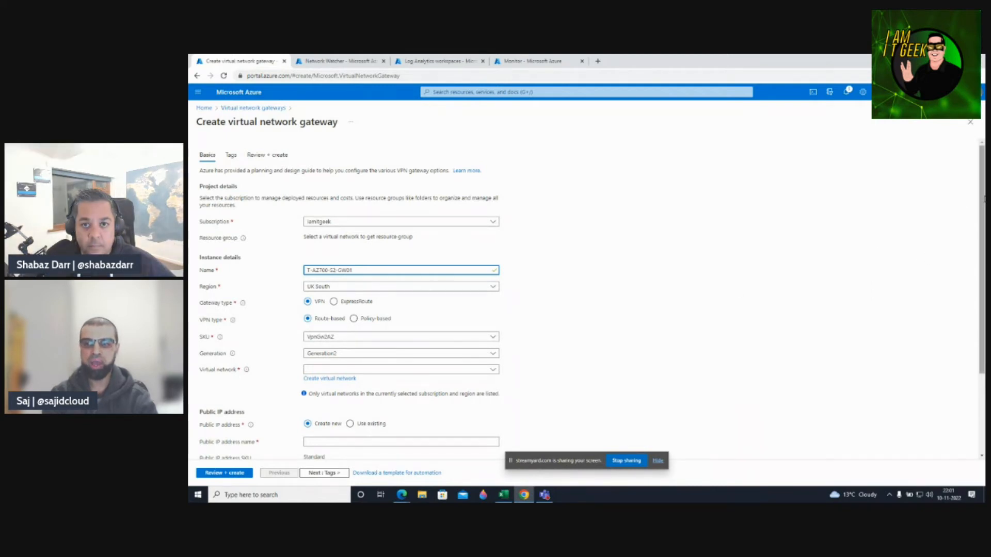
{"action": "left_click_drag", "start_coordinate": [982, 201], "coordinate": [982, 244]}
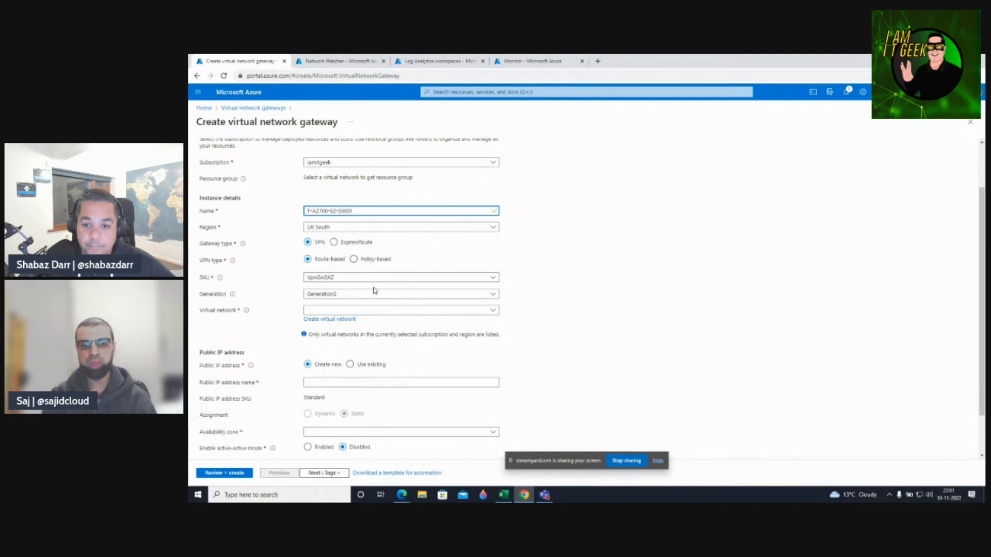
Try the VpnGw1 and VpnGw1AZ SKUs, keeping Generation1 as the generation.
{"action": "left_click", "coordinate": [460, 279]}
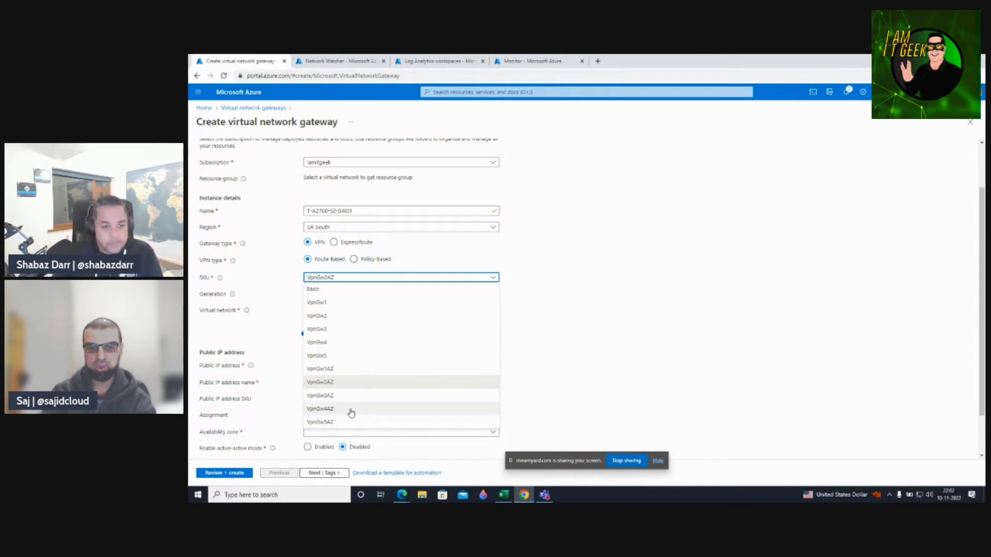
{"action": "left_click", "coordinate": [594, 310]}
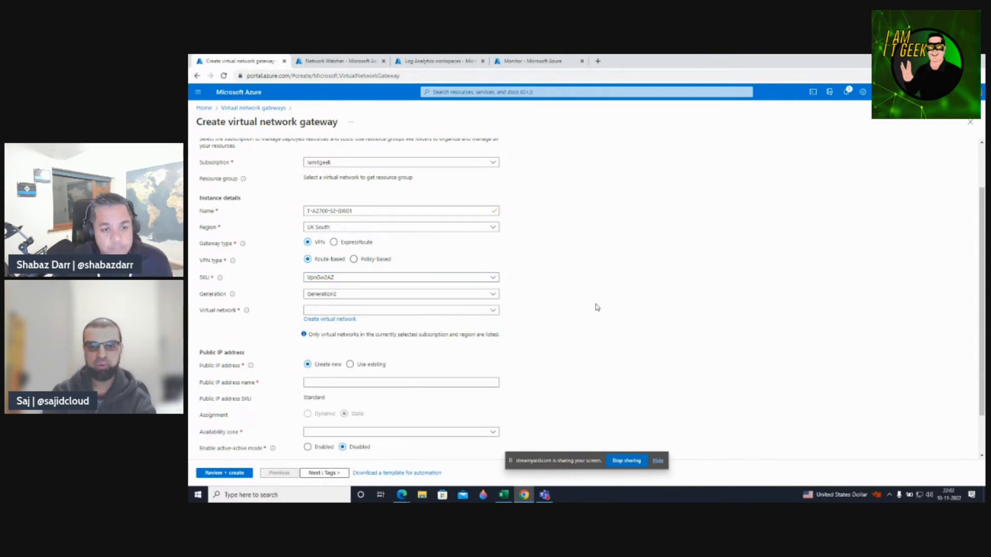
{"action": "left_click", "coordinate": [338, 279]}
{"action": "left_click", "coordinate": [328, 303]}
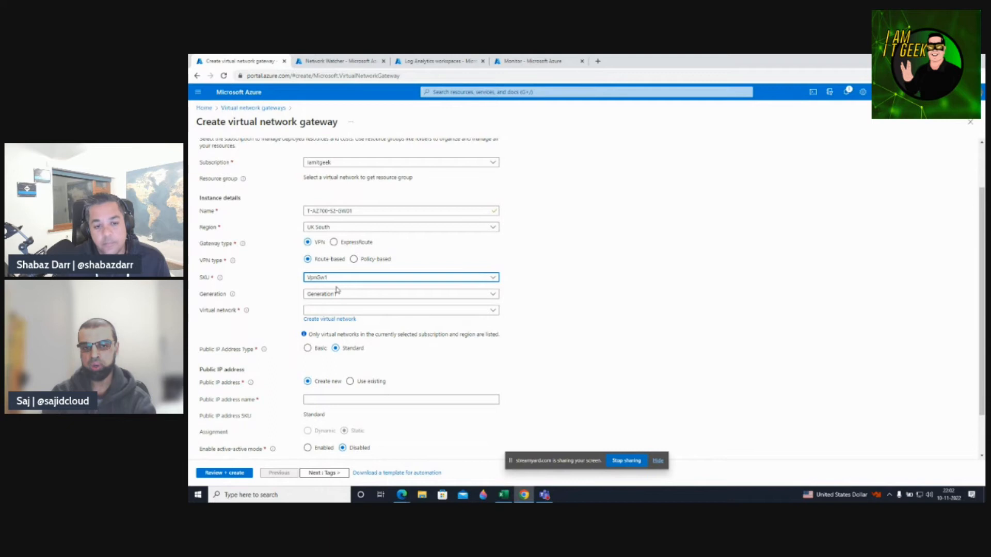
{"action": "left_click", "coordinate": [341, 297]}
{"action": "left_click", "coordinate": [340, 304]}
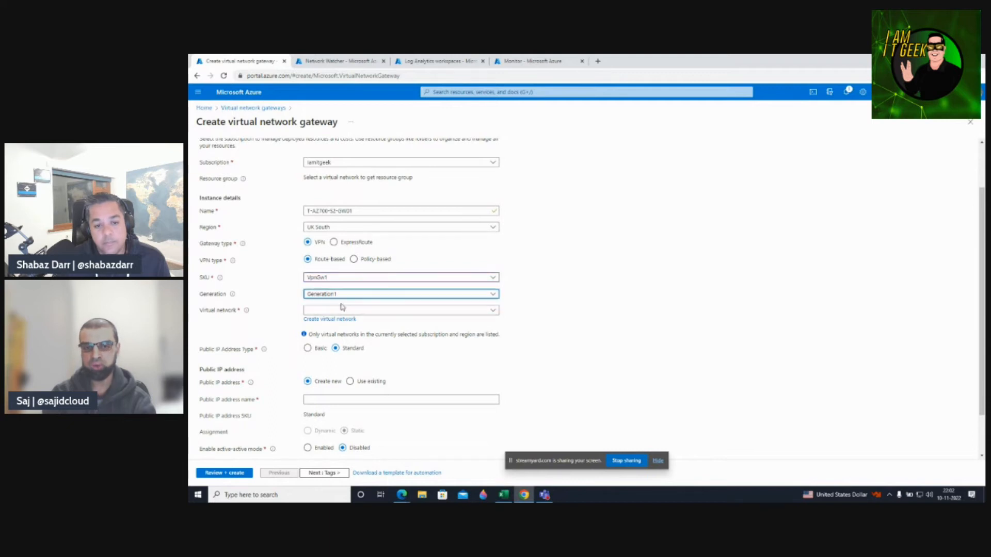
{"action": "left_click", "coordinate": [337, 278]}
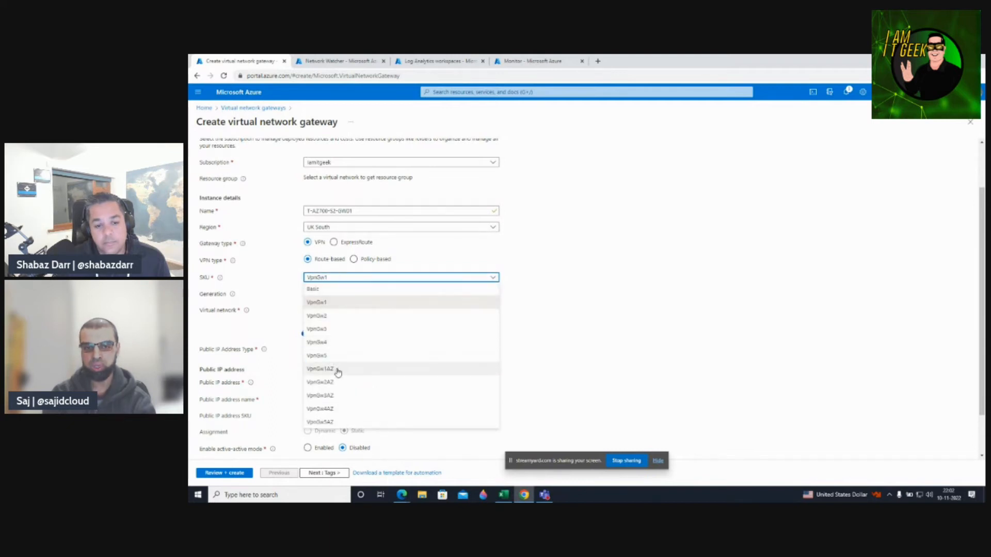
{"action": "left_click", "coordinate": [337, 369]}
{"action": "left_click", "coordinate": [343, 296]}
{"action": "left_click", "coordinate": [345, 302]}
Settle on SKU VpnGw1 after trying VpnGw3AZ, and attach virtual network T-AZ700-S1-VNET02.
{"action": "left_click", "coordinate": [341, 280]}
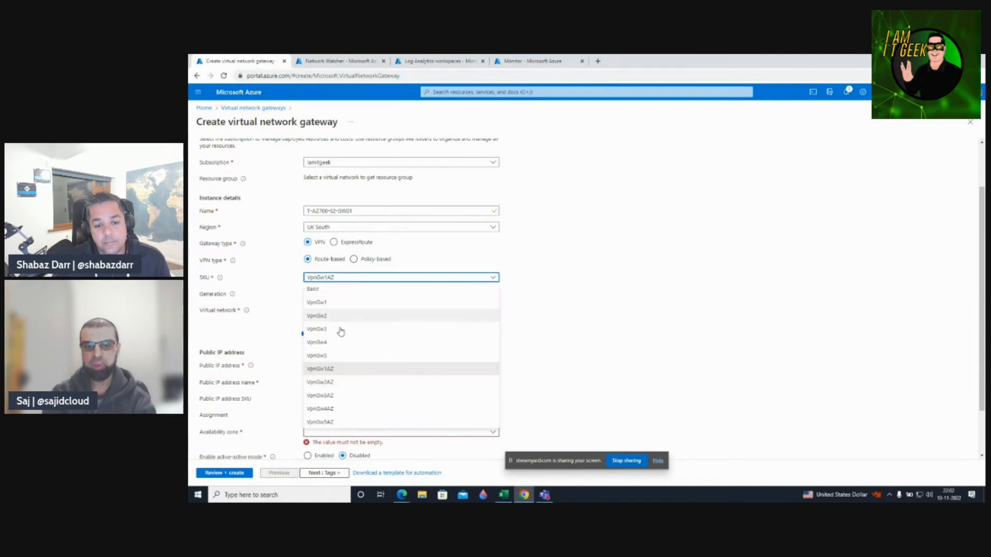
{"action": "left_click", "coordinate": [338, 399]}
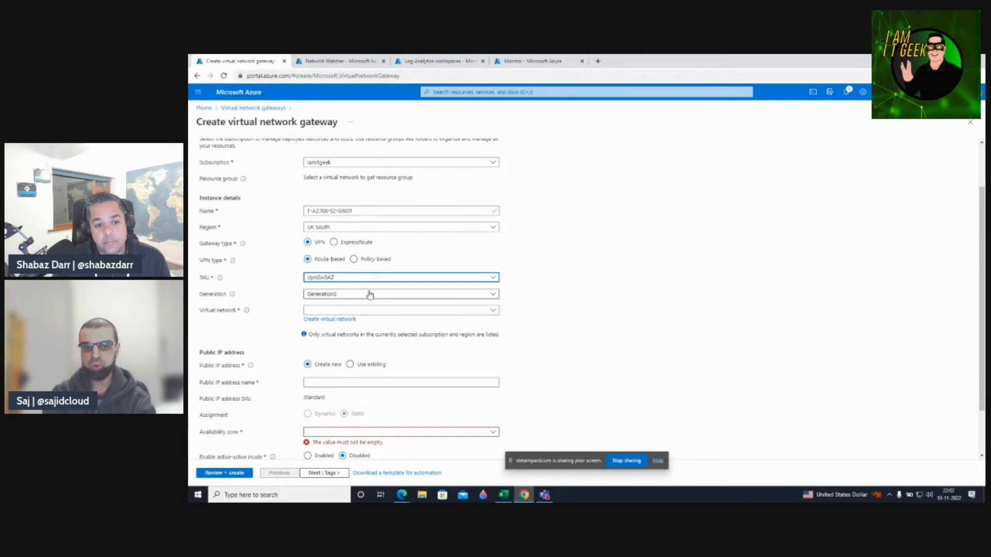
{"action": "left_click", "coordinate": [354, 280]}
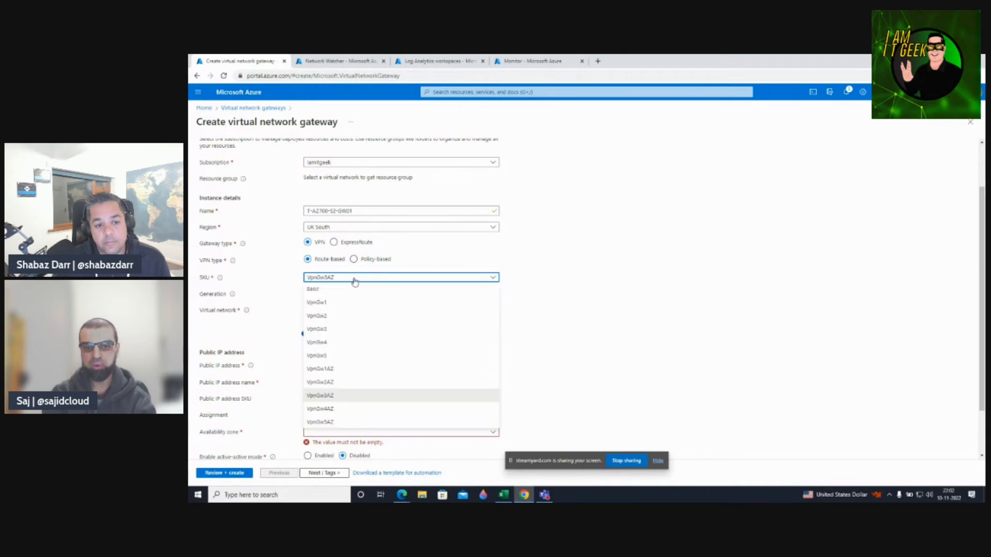
{"action": "left_click", "coordinate": [337, 305]}
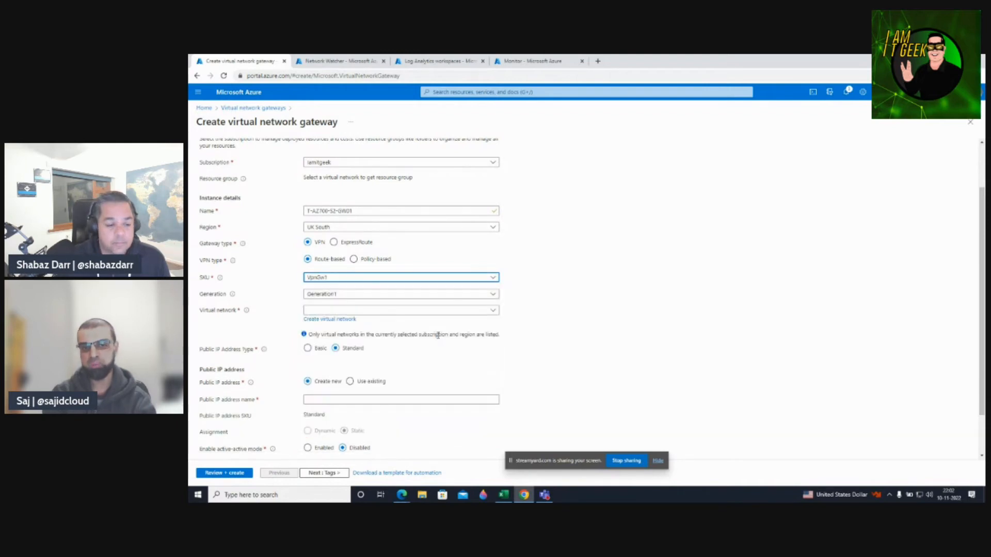
{"action": "left_click", "coordinate": [334, 312]}
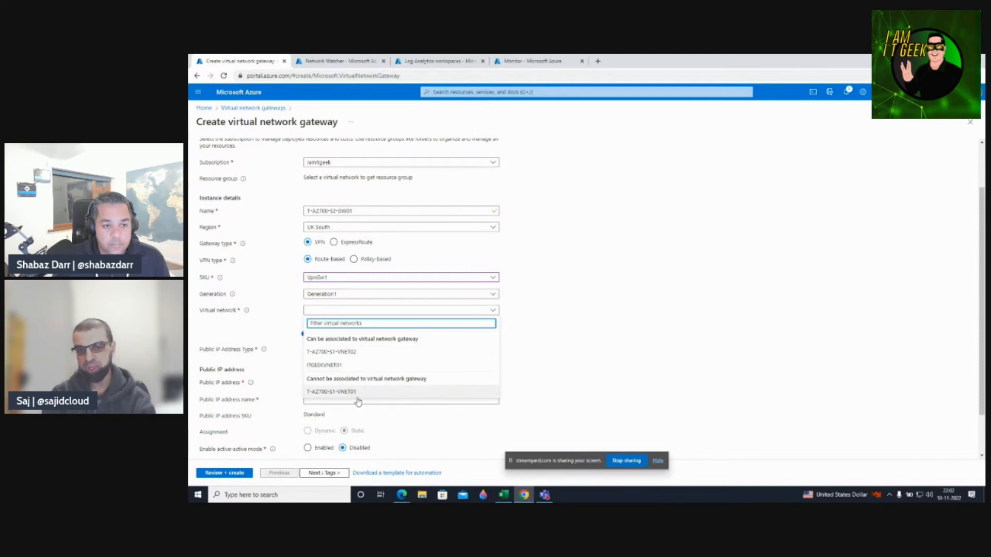
{"action": "left_click", "coordinate": [349, 353]}
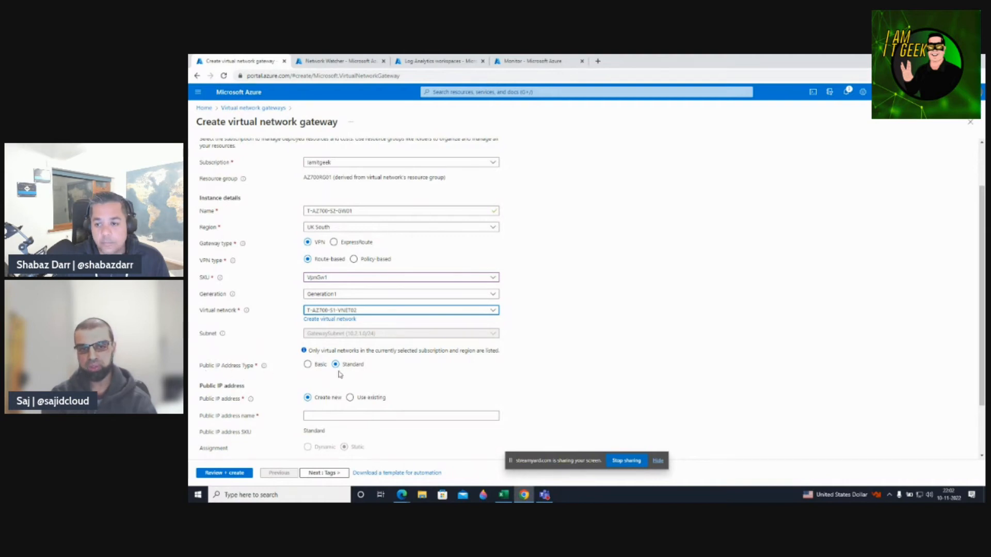
Choose the Basic public IP address type and enter s1-gw1-pip as the public IP name.
{"action": "left_click", "coordinate": [308, 365]}
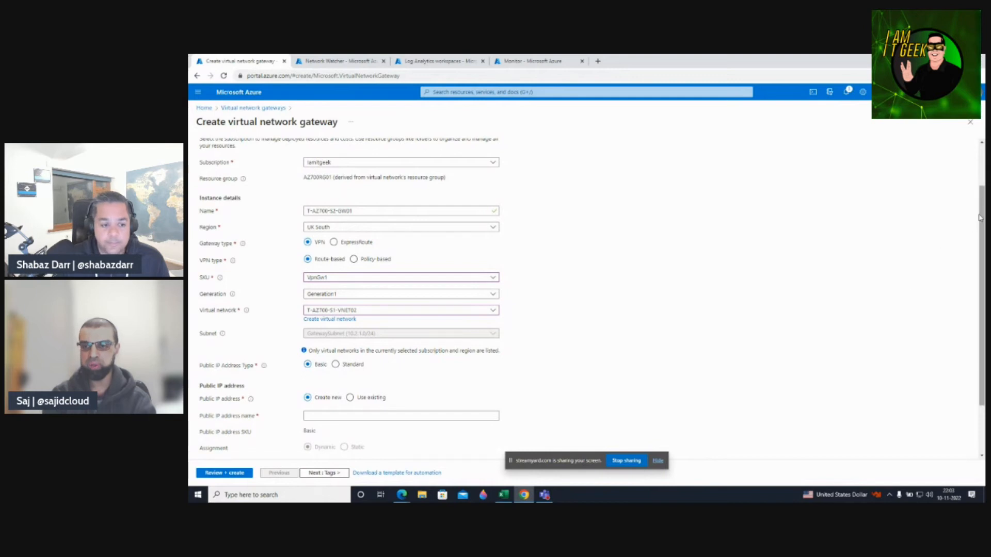
{"action": "scroll", "coordinate": [979, 235], "scroll_direction": "down", "scroll_amount": 2}
{"action": "left_click_drag", "start_coordinate": [979, 235], "coordinate": [978, 268]}
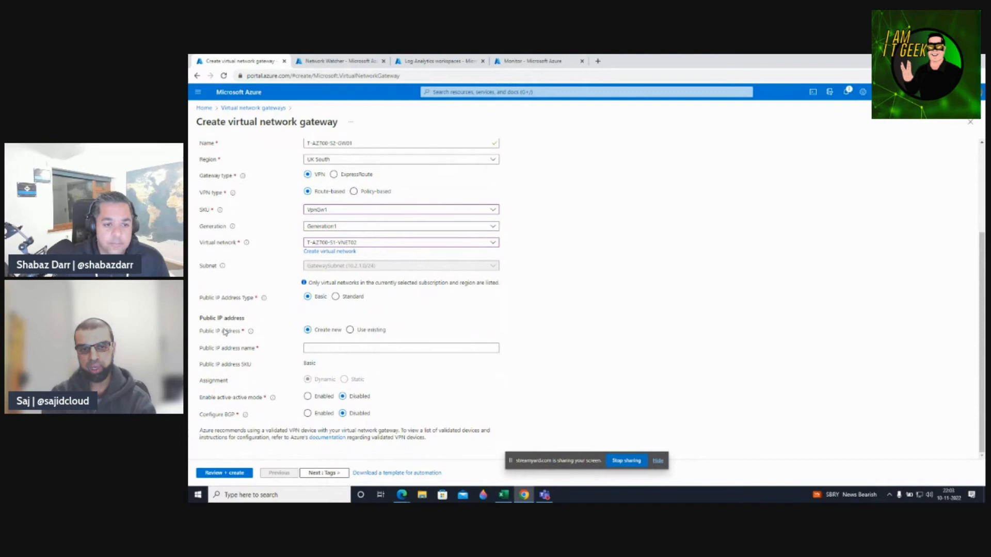
{"action": "left_click", "coordinate": [326, 348]}
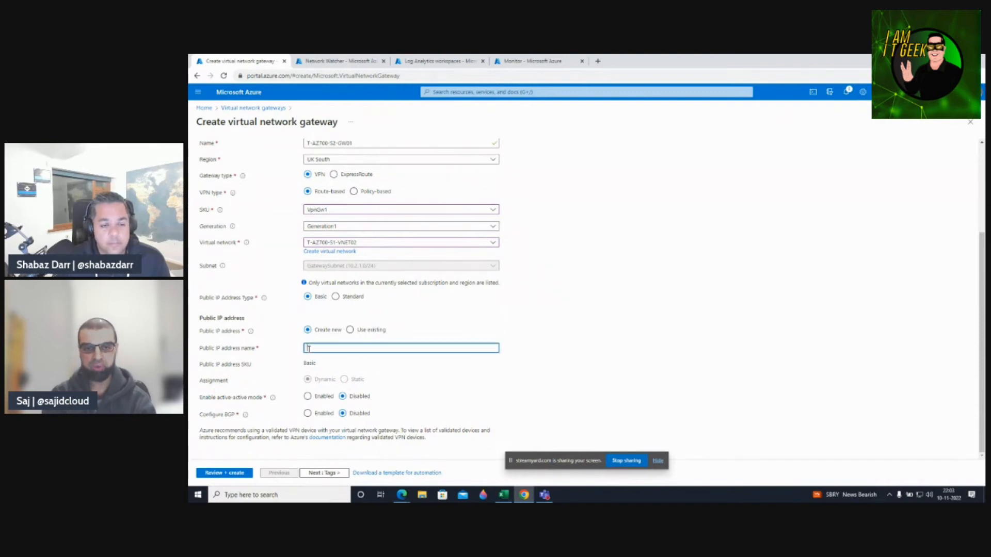
{"action": "type", "text": "s"}
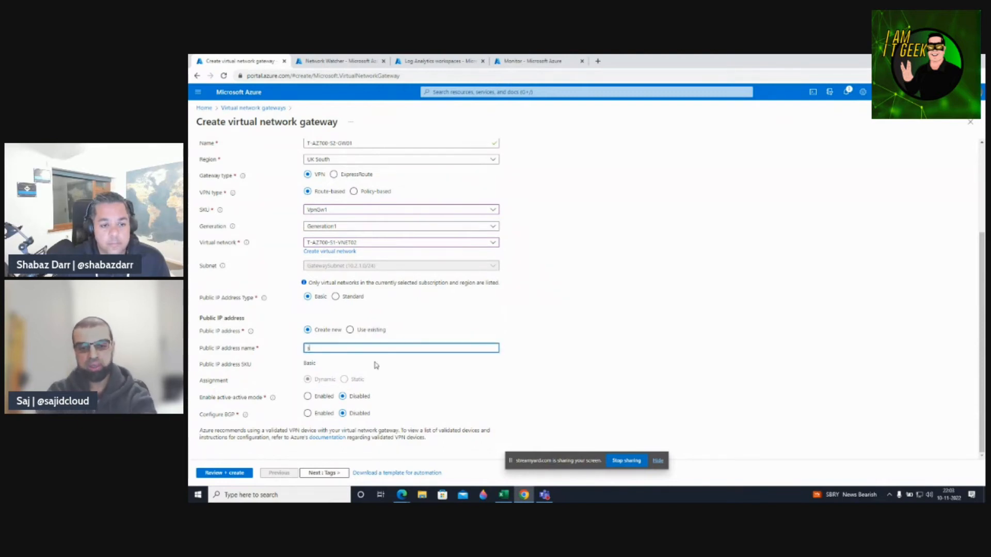
{"action": "type", "text": "1-gw1-pip"}
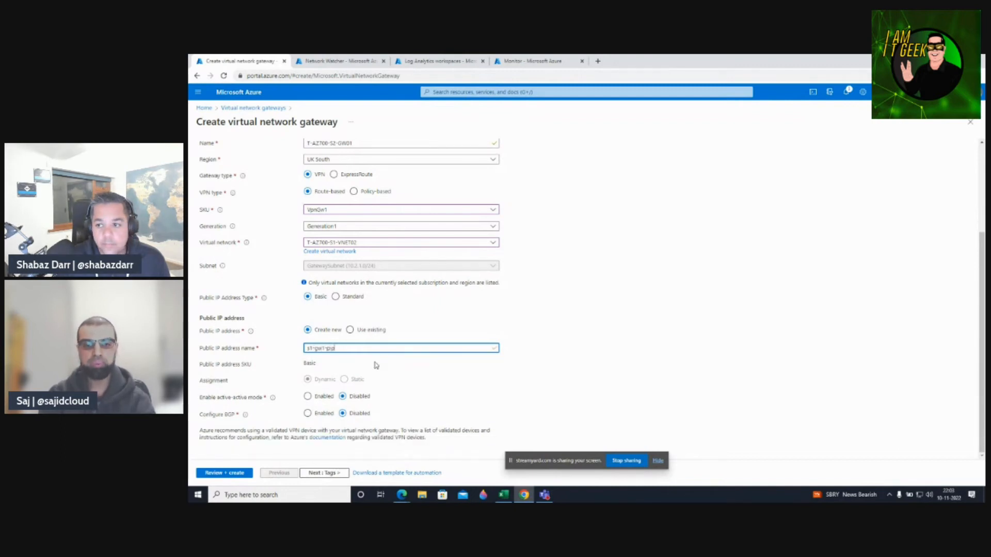
{"action": "left_click", "coordinate": [561, 356]}
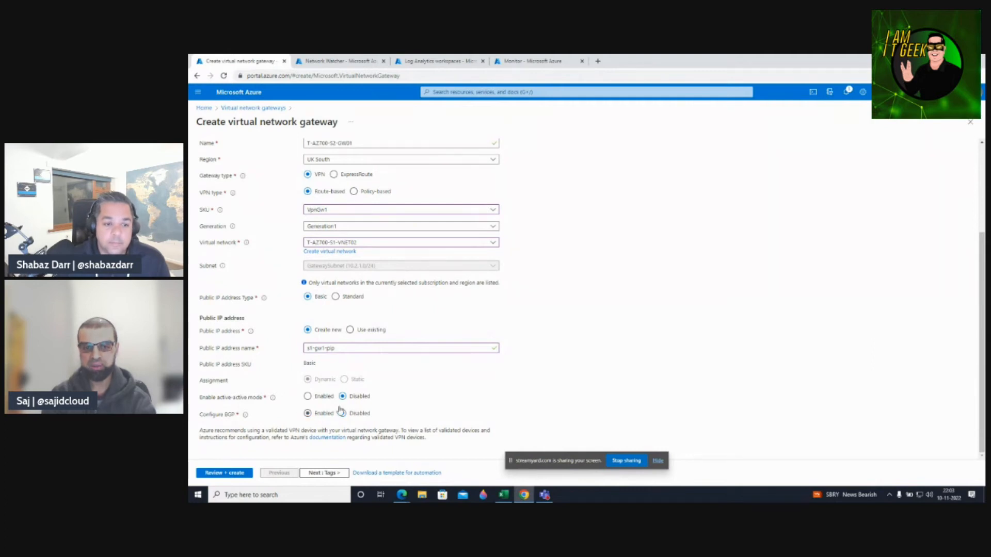
Skip Tags to reach a passing Review + create, then go back to the Virtual network gateways list.
{"action": "left_click", "coordinate": [318, 473]}
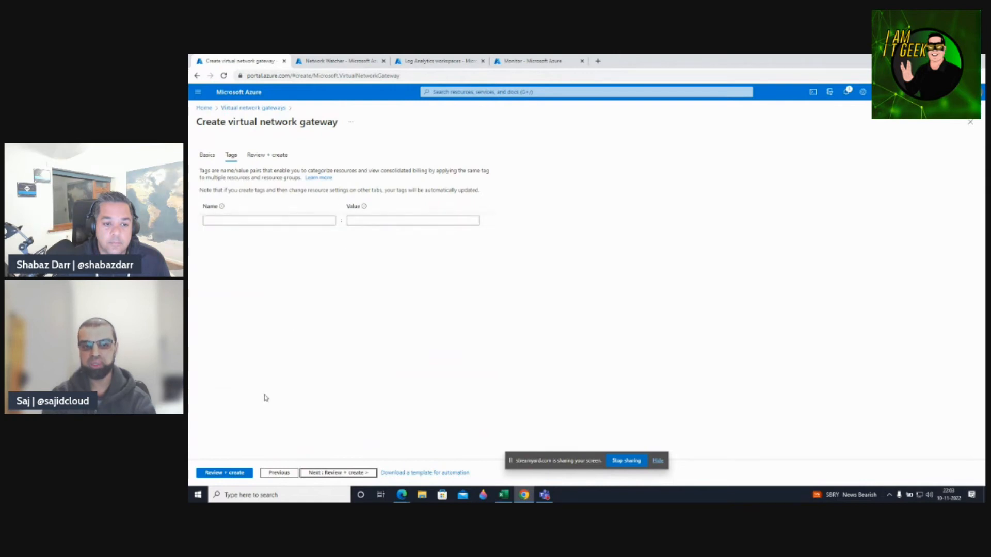
{"action": "left_click", "coordinate": [228, 473]}
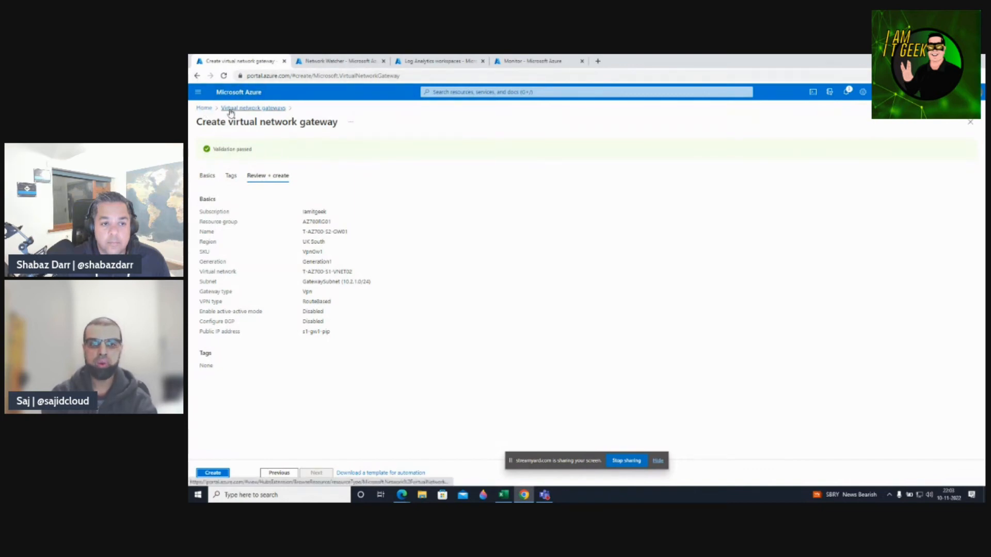
{"action": "left_click", "coordinate": [248, 107]}
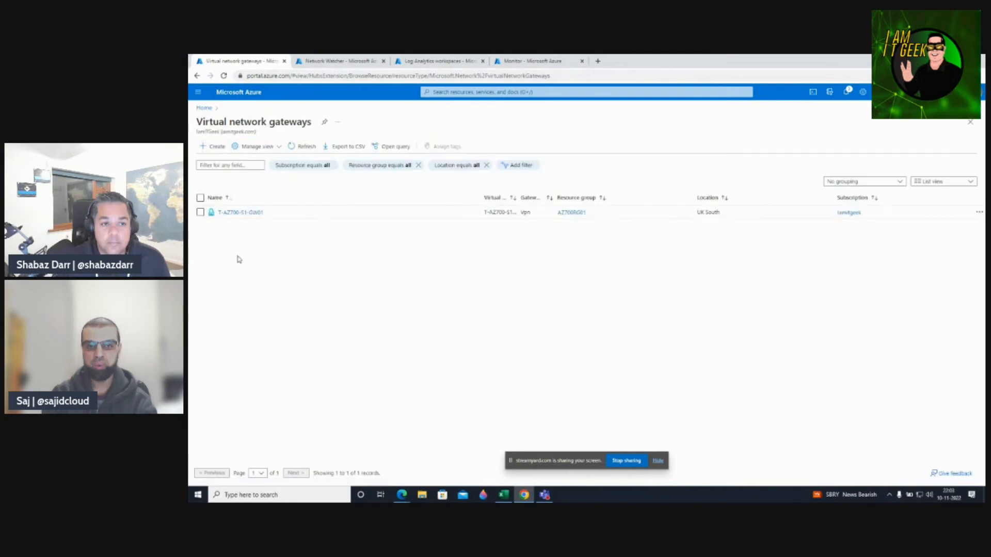
Refresh the list and open T-AZ700-S1-GW01's Configuration, showing Generation1, VpnGw1 and active-active disabled.
{"action": "left_click", "coordinate": [299, 148]}
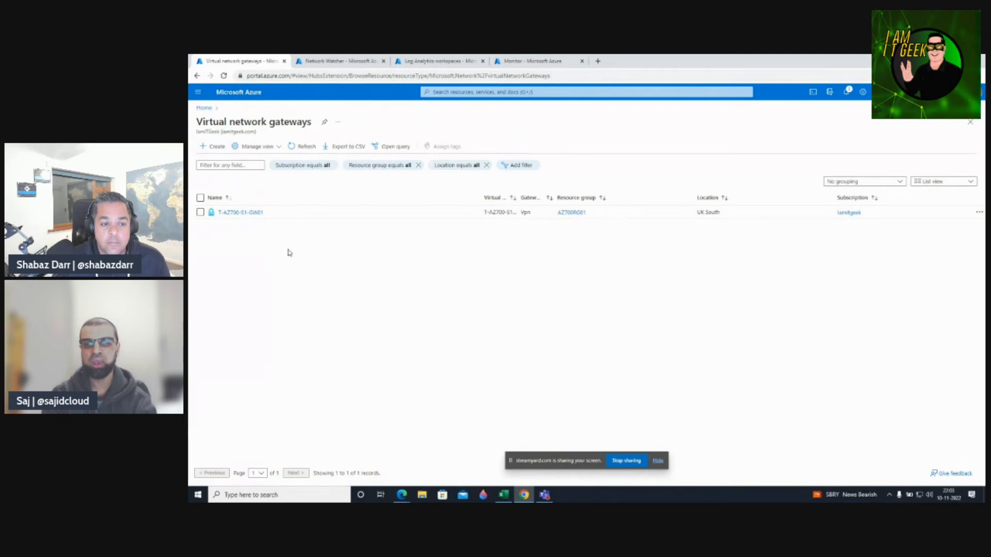
{"action": "left_click", "coordinate": [240, 213]}
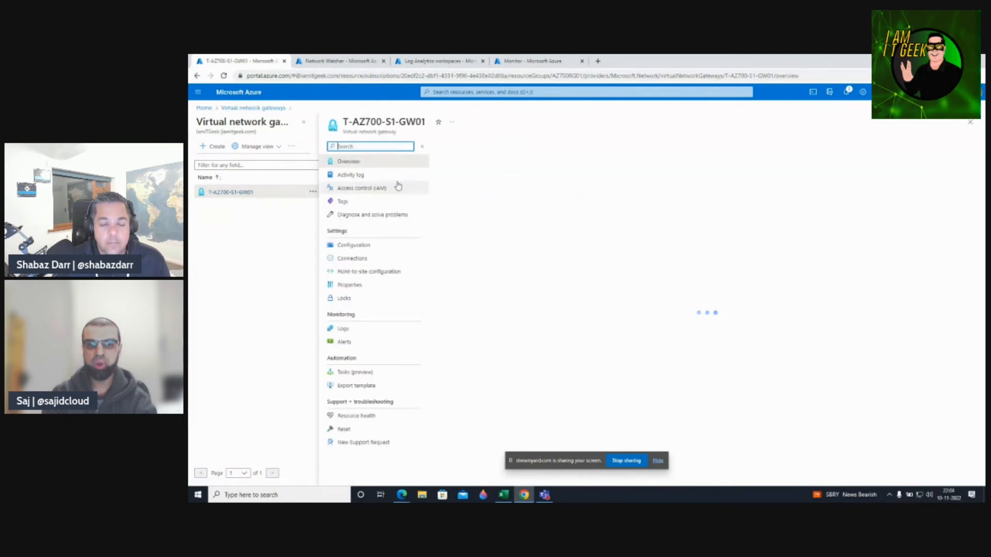
{"action": "mouse_move", "coordinate": [426, 226]}
{"action": "left_mouse_down"}
{"action": "mouse_move", "coordinate": [426, 258]}
{"action": "mouse_move", "coordinate": [424, 220]}
{"action": "left_mouse_up"}
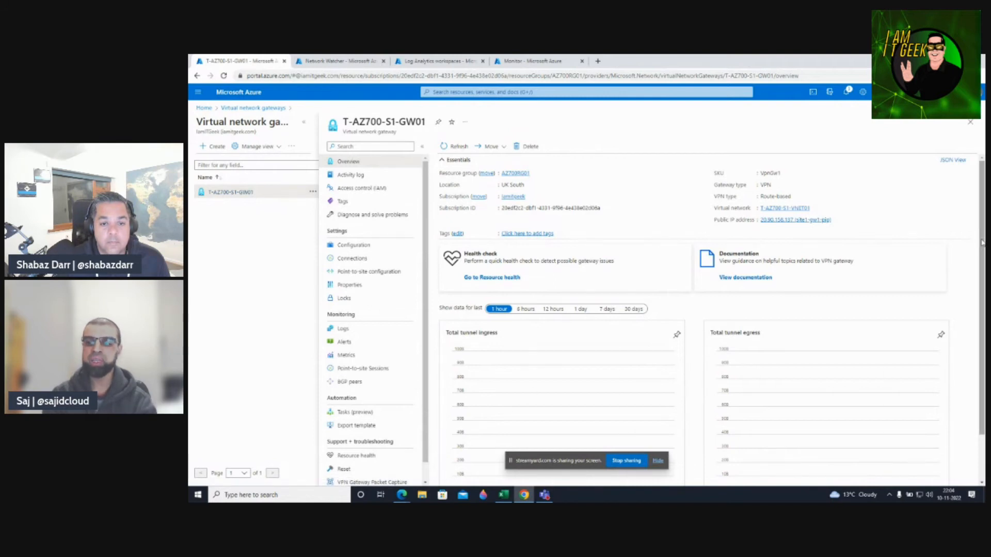
{"action": "scroll", "coordinate": [694, 349], "scroll_direction": "down", "scroll_amount": 1}
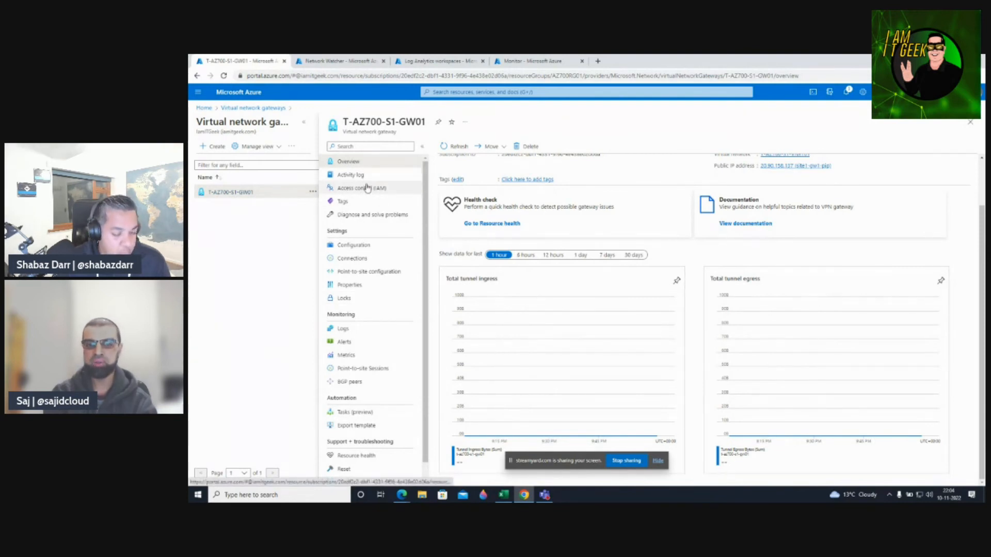
{"action": "left_click", "coordinate": [353, 246]}
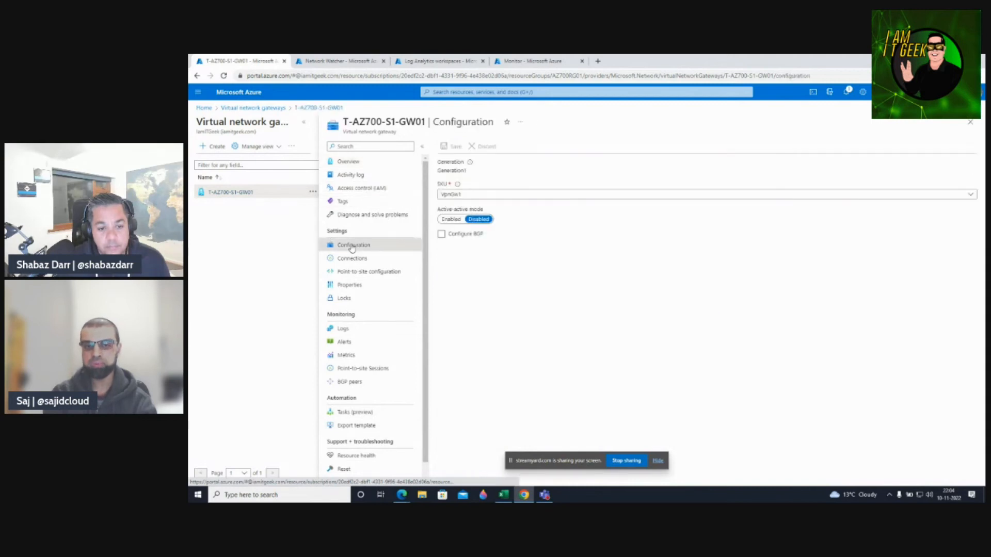
Review the SKU options leaving VpnGw1, then view the gateway's empty Connections list.
{"action": "left_click", "coordinate": [491, 195]}
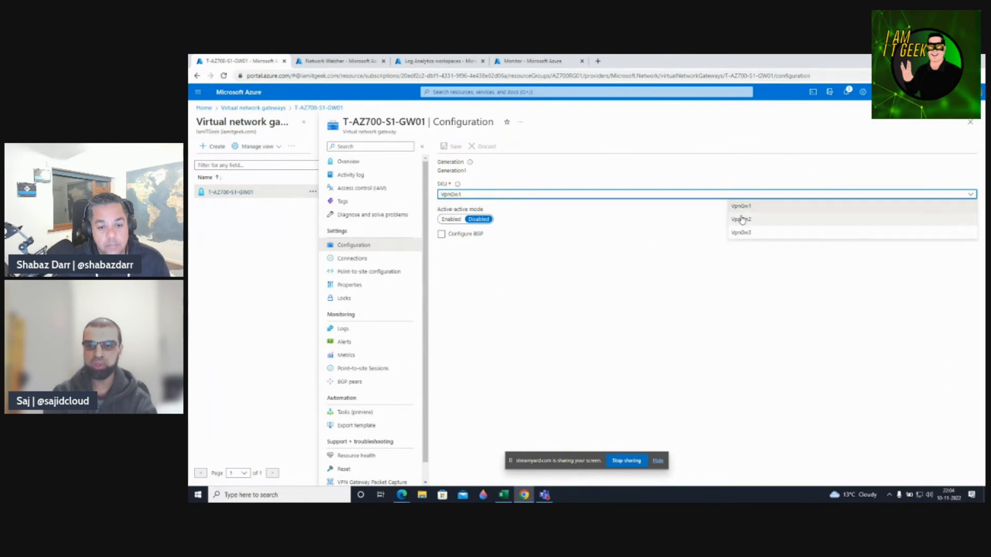
{"action": "left_click", "coordinate": [652, 239]}
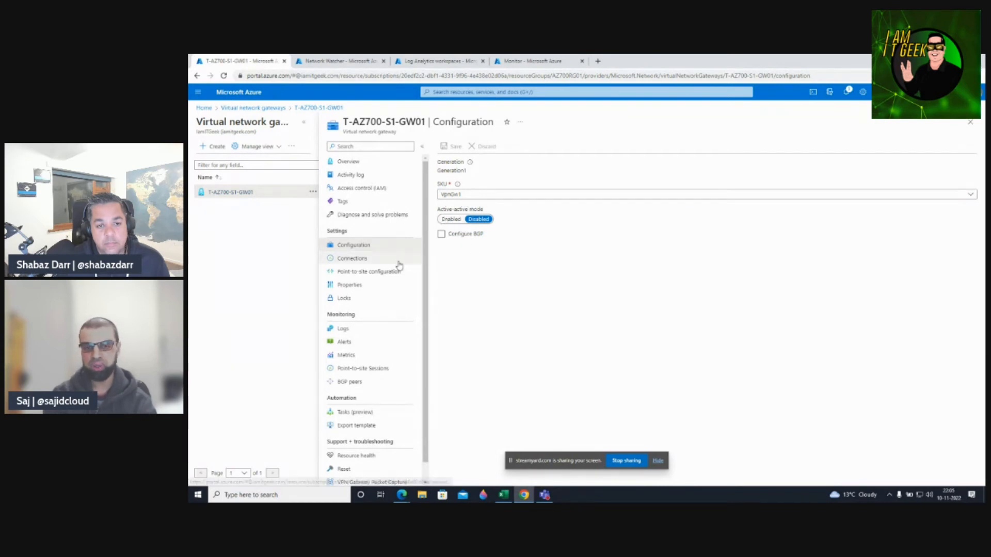
{"action": "left_click", "coordinate": [353, 259]}
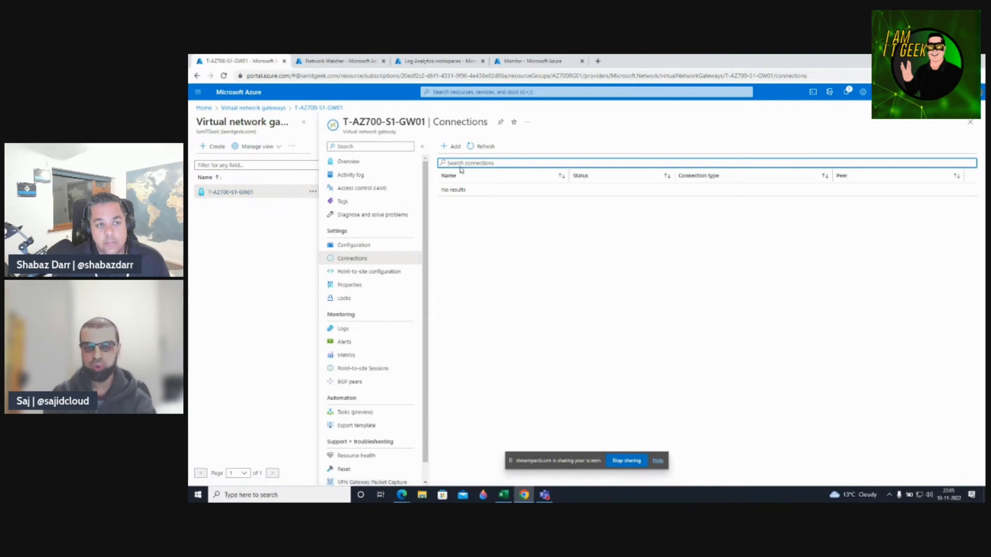
{"action": "left_click", "coordinate": [450, 147]}
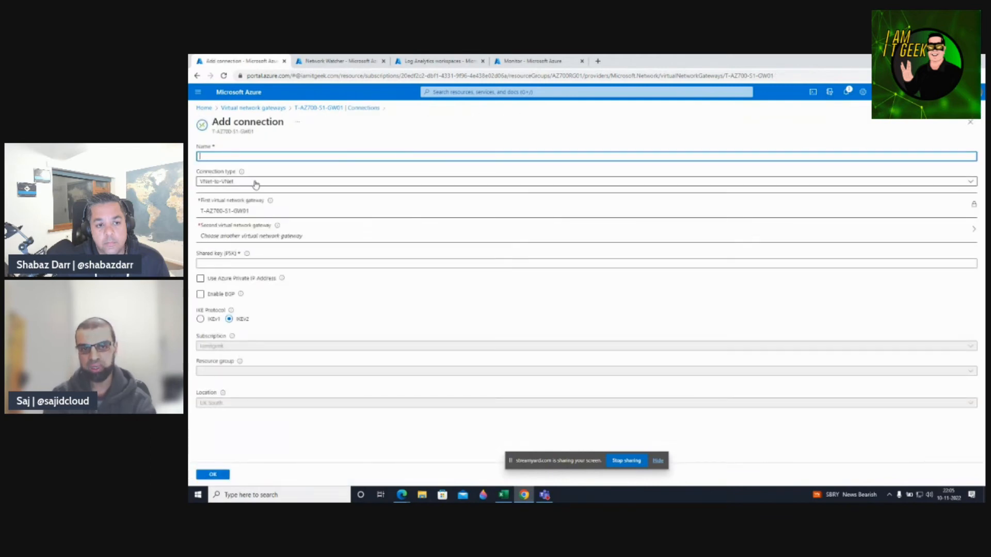
{"action": "left_click", "coordinate": [239, 181]}
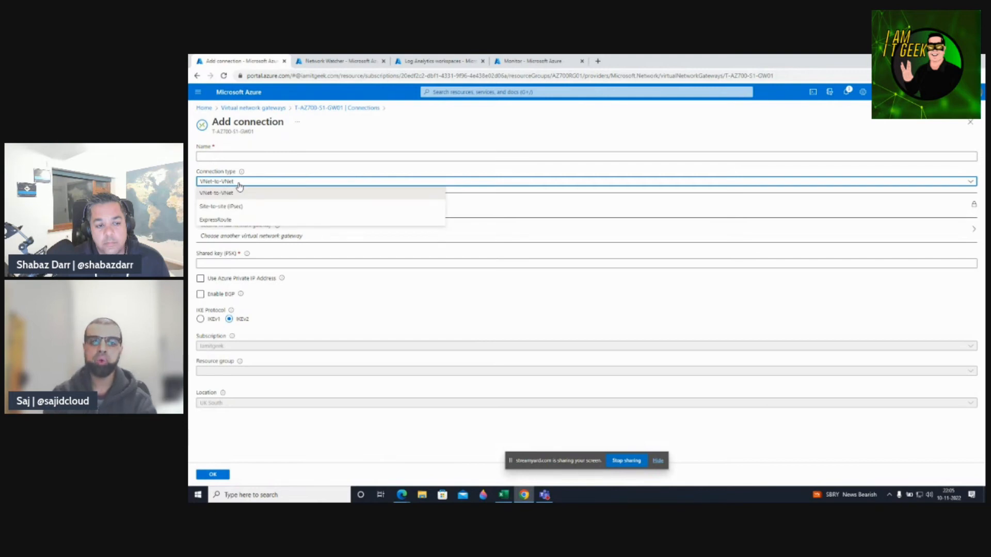
{"action": "left_click", "coordinate": [366, 148]}
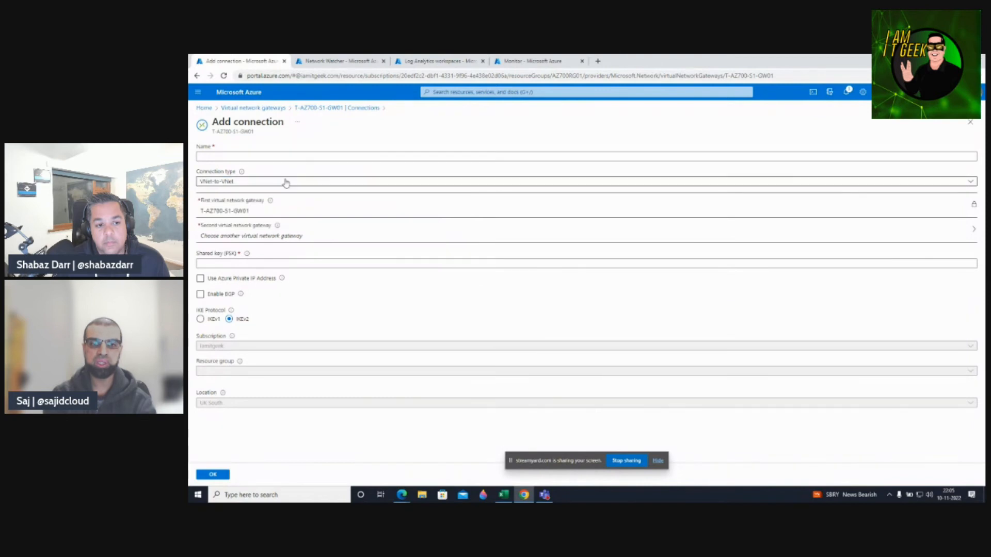
{"action": "left_click", "coordinate": [246, 186]}
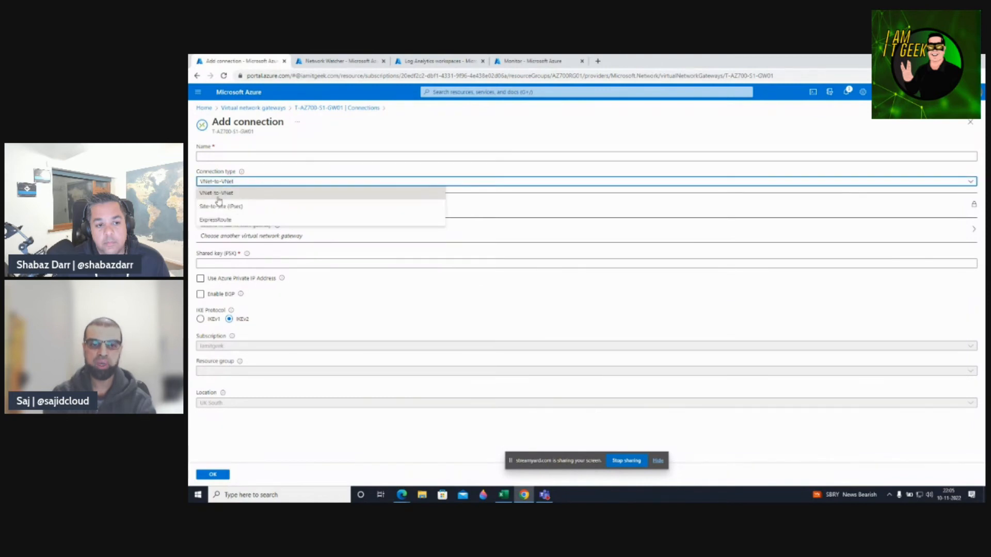
{"action": "left_click", "coordinate": [323, 145]}
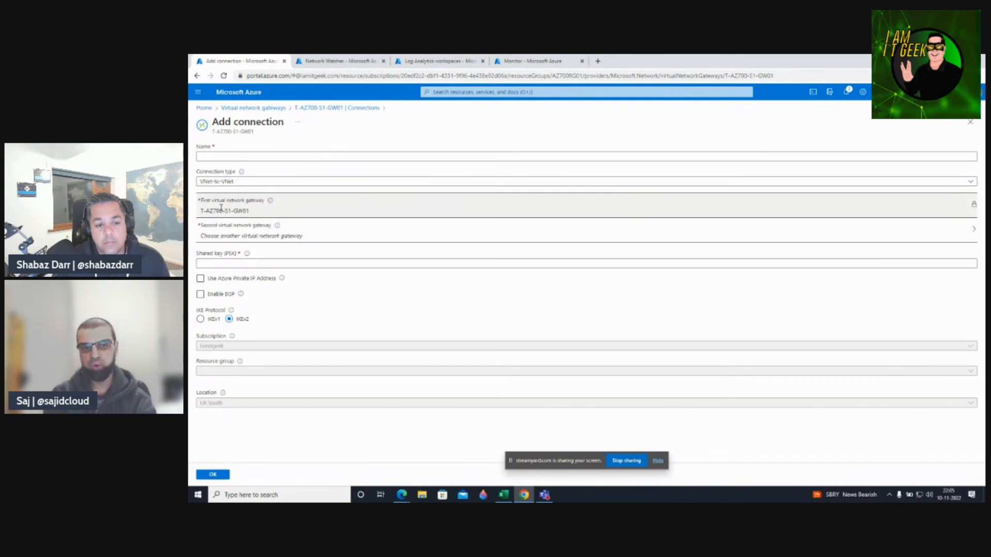
{"action": "left_click", "coordinate": [215, 241]}
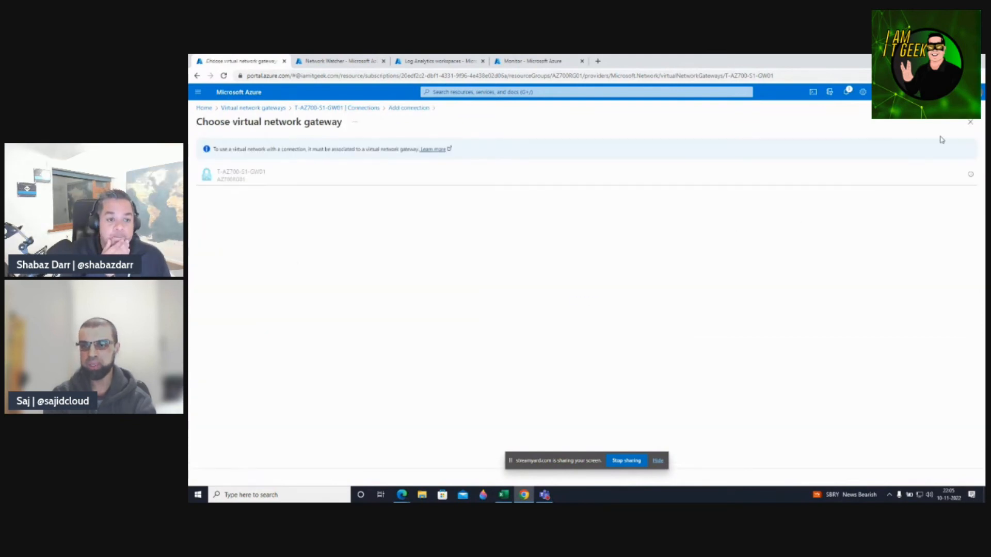
{"action": "left_click", "coordinate": [968, 127]}
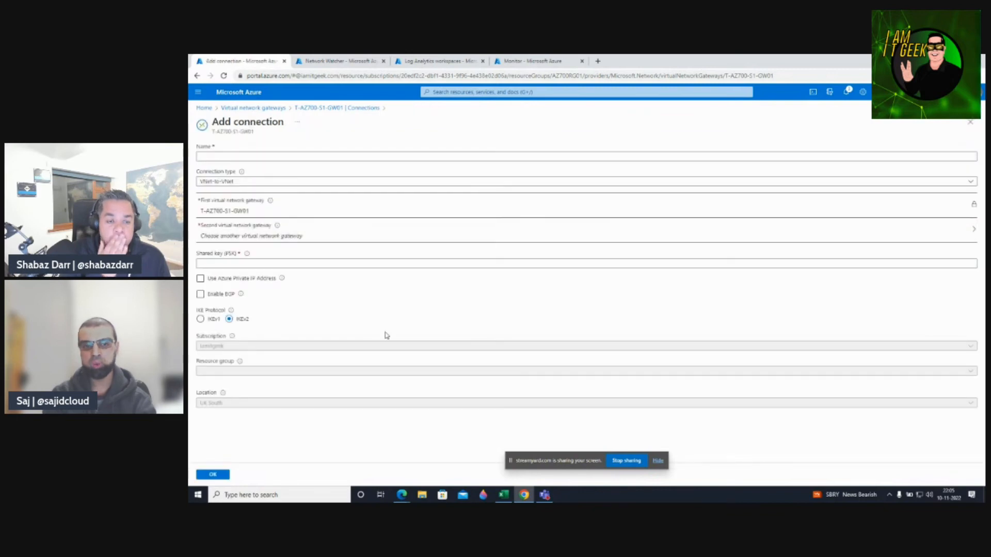
{"action": "left_click", "coordinate": [213, 264]}
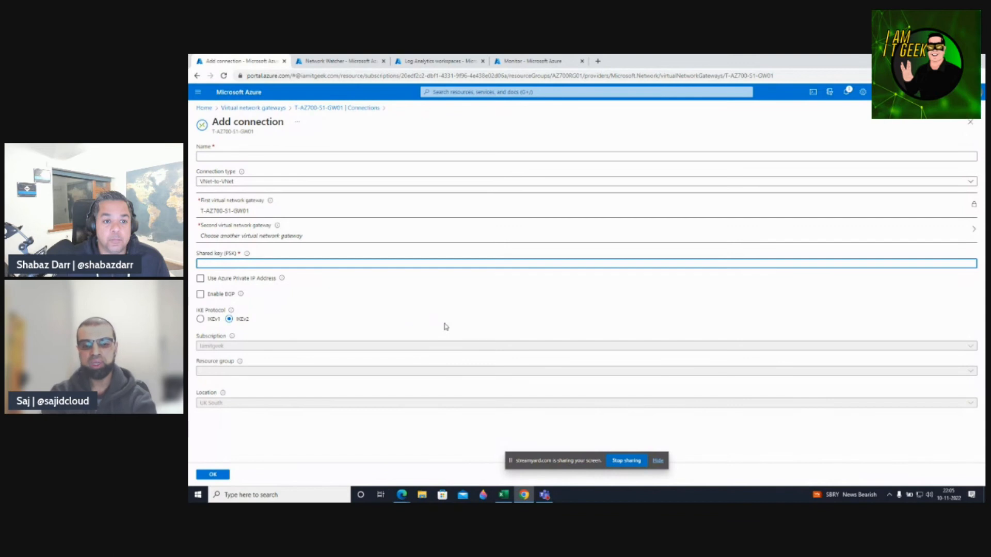
{"action": "type", "text": "aabbcc112233"}
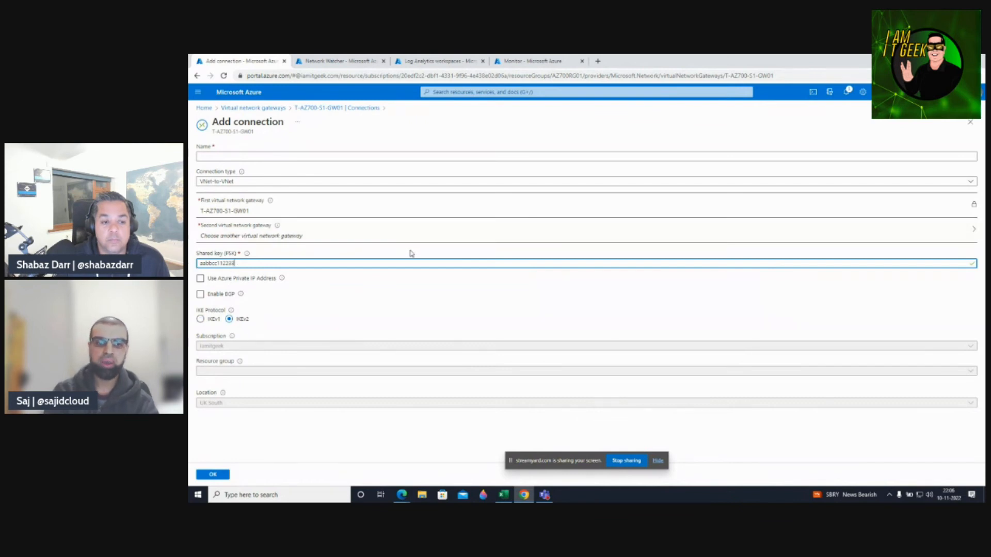
{"action": "left_click", "coordinate": [970, 122]}
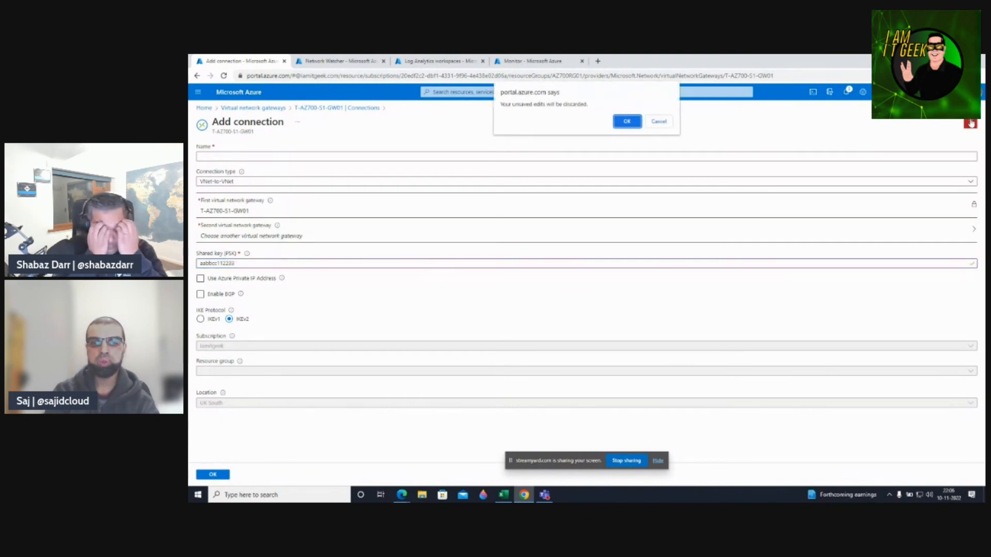
{"action": "left_click", "coordinate": [628, 122]}
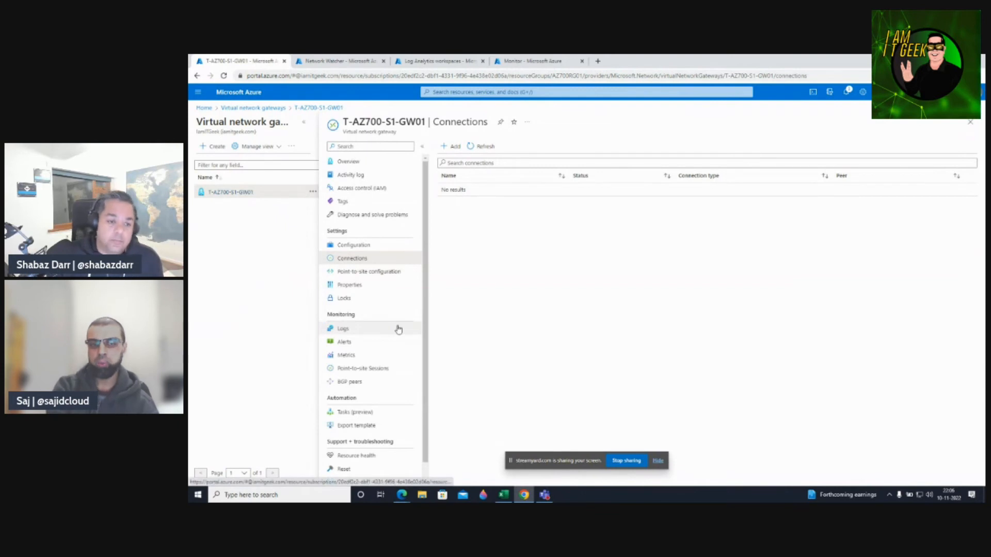
Reopen T-AZ700-S1-GW01, check Resource health and Reset, then open Logs with its sample query gallery.
{"action": "left_click", "coordinate": [244, 108]}
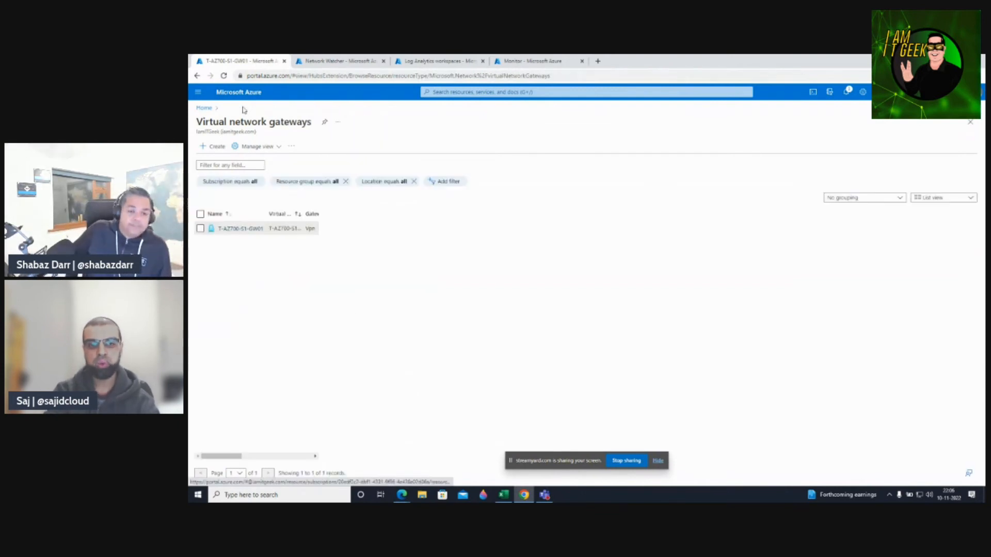
{"action": "left_click", "coordinate": [235, 215]}
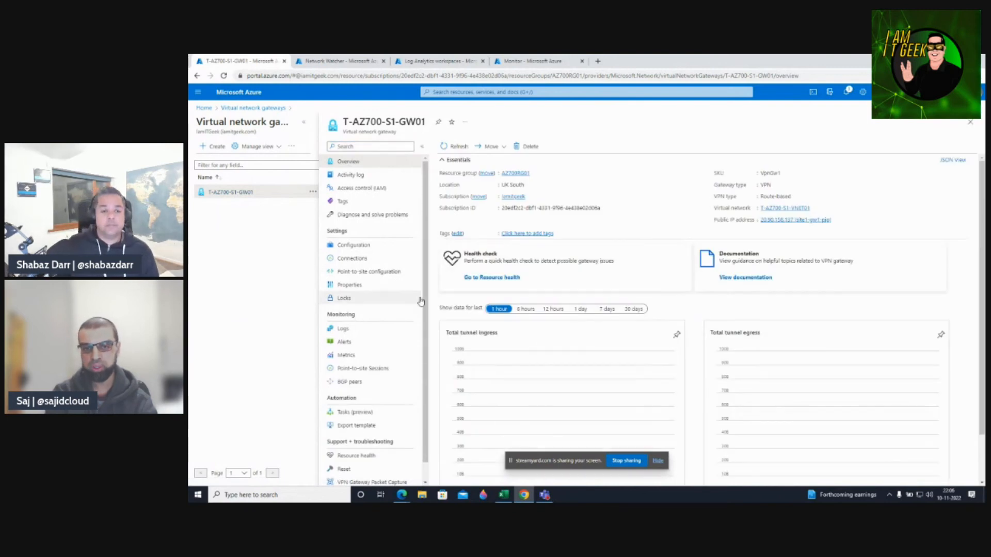
{"action": "scroll", "coordinate": [413, 304], "scroll_direction": "down", "scroll_amount": 1}
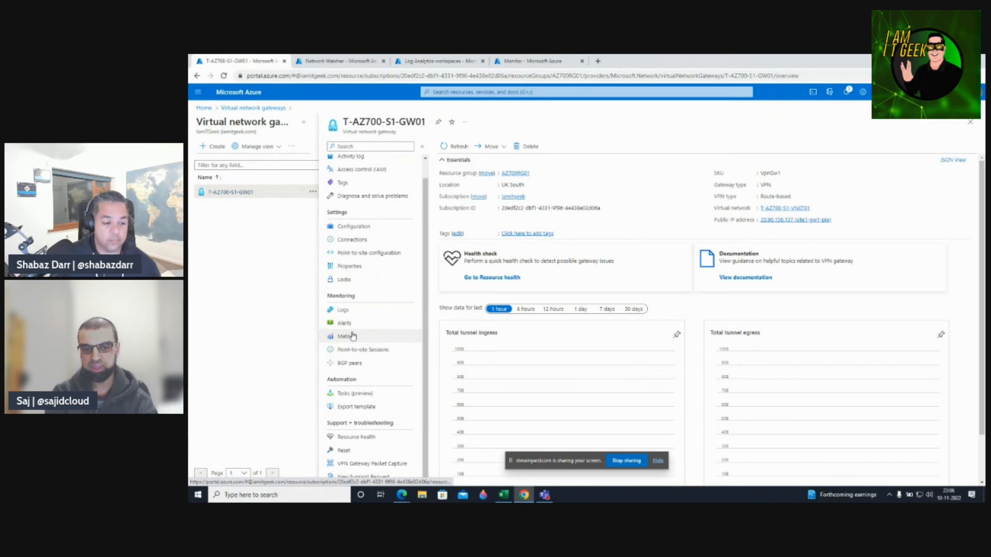
{"action": "left_click", "coordinate": [357, 437]}
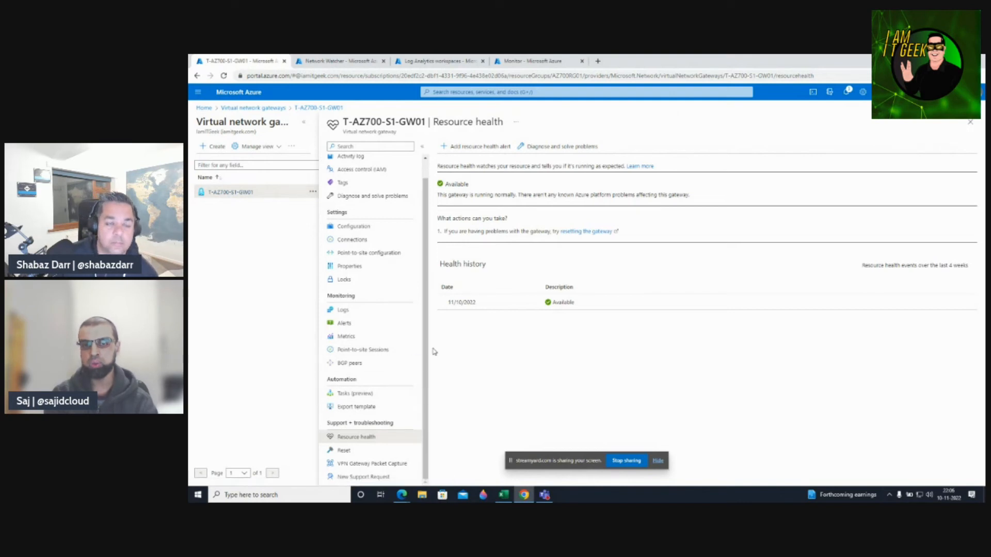
{"action": "left_click", "coordinate": [345, 452]}
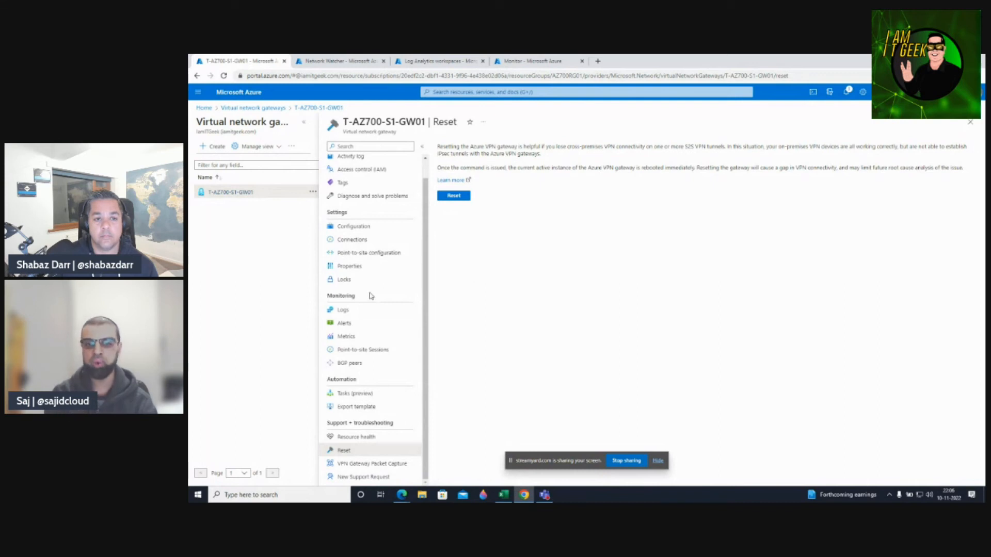
{"action": "left_click", "coordinate": [344, 311]}
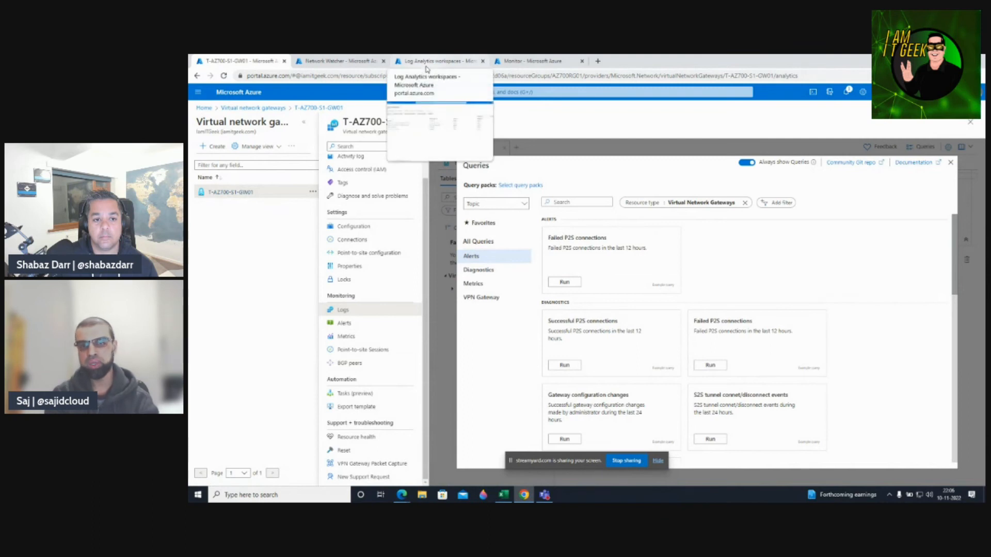
Start a new Log Analytics workspace in resource group AZ700RG01, then discard the unsaved draft.
{"action": "left_click", "coordinate": [418, 65]}
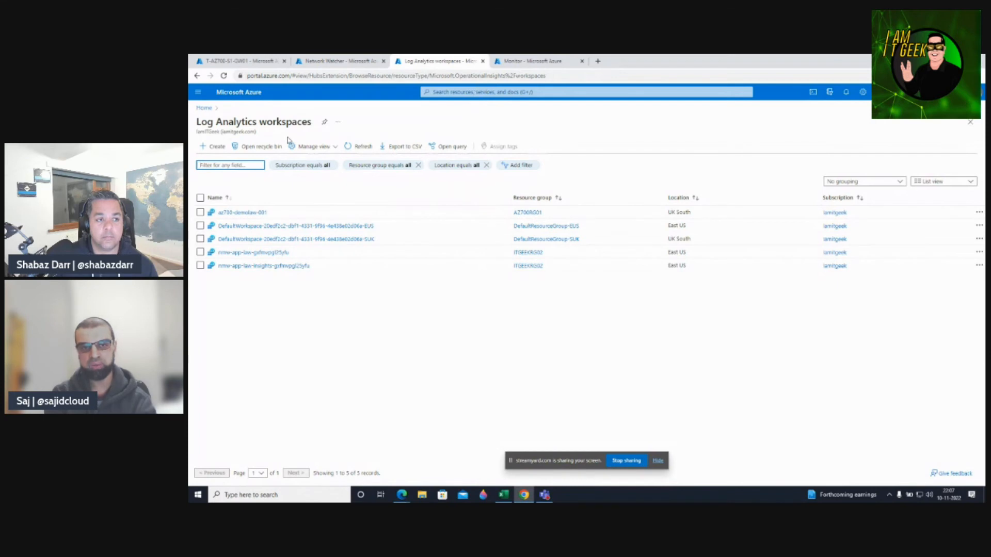
{"action": "left_click", "coordinate": [218, 149]}
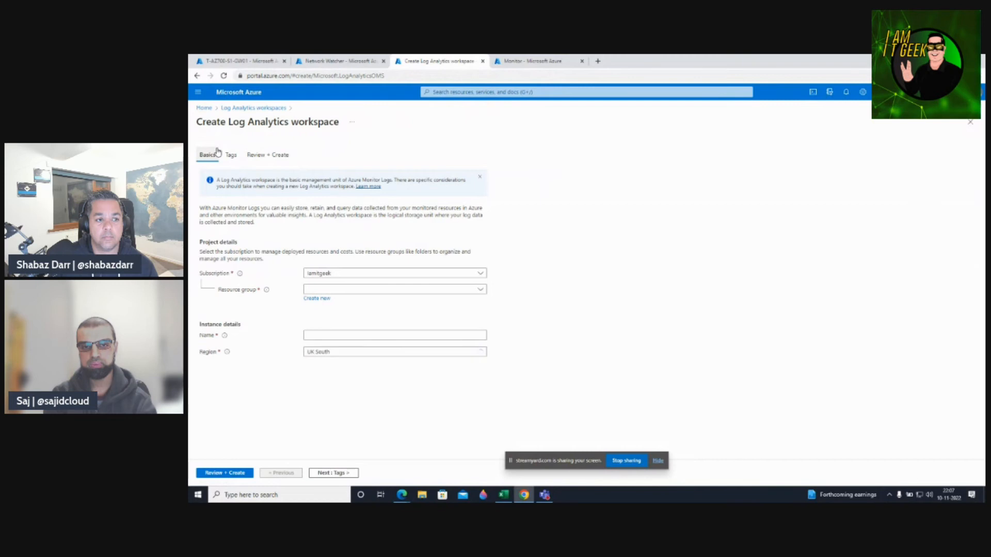
{"action": "left_click", "coordinate": [317, 291]}
{"action": "left_click", "coordinate": [325, 318]}
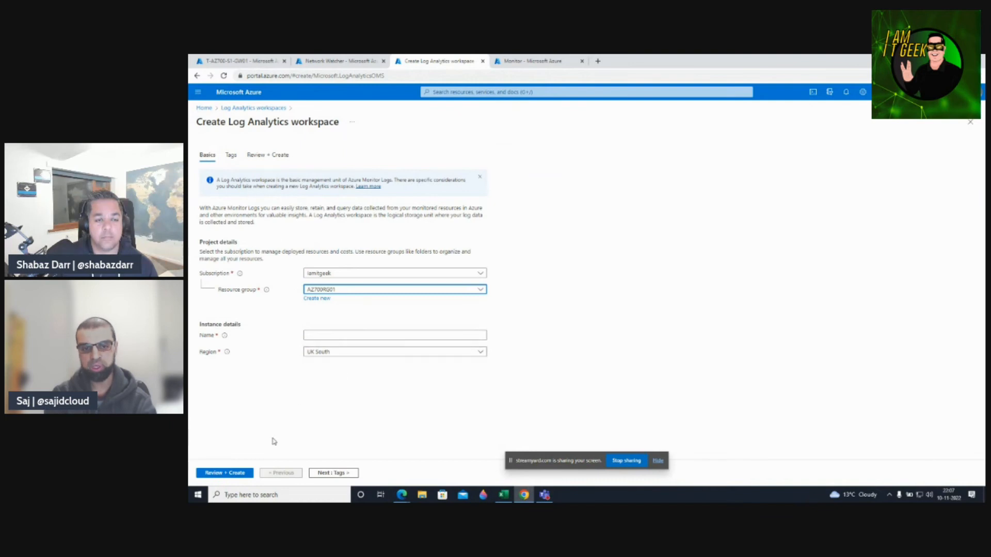
{"action": "left_click", "coordinate": [970, 122]}
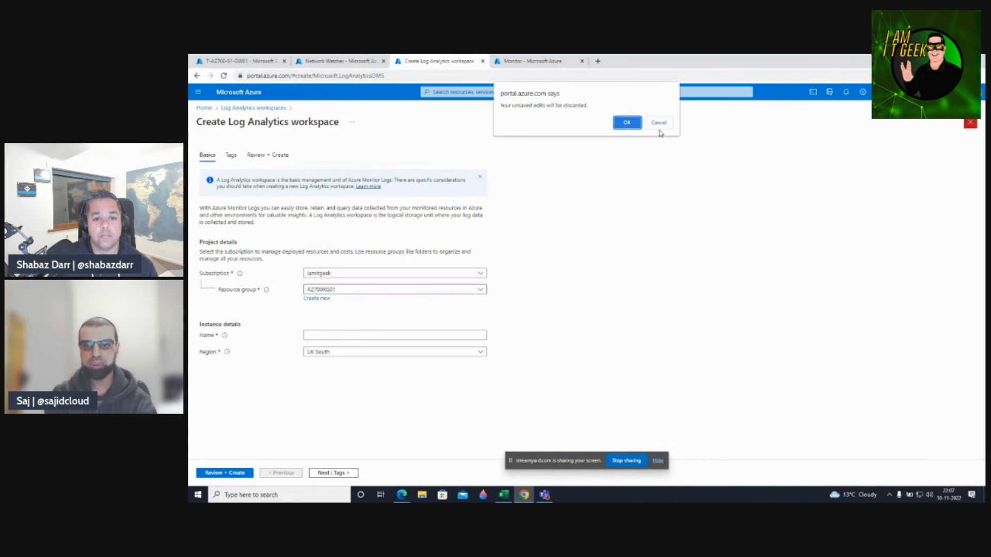
{"action": "left_click", "coordinate": [639, 123]}
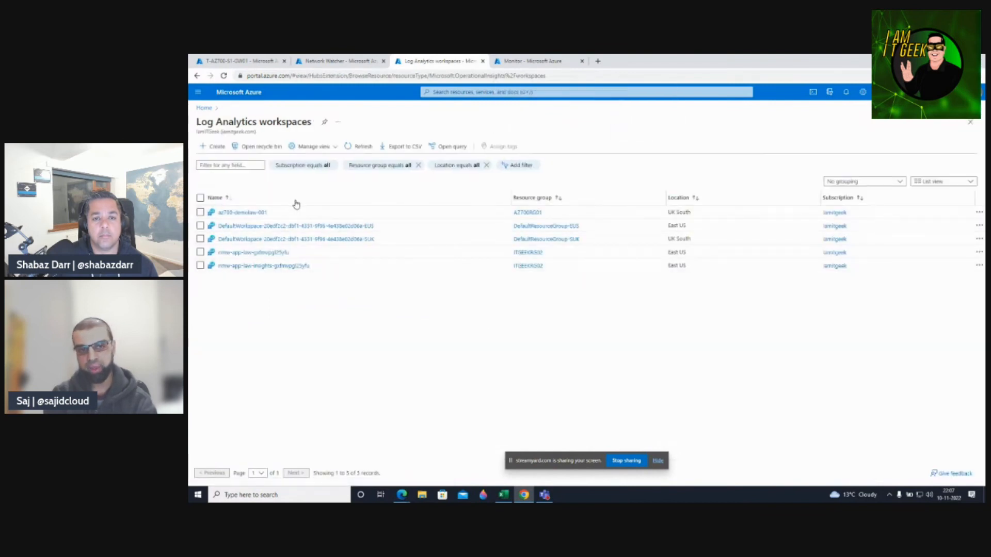
Filter Monitor diagnostic settings to AZ700RG01 and add a new setting for T-AZ700-S1-GW01.
{"action": "left_click", "coordinate": [526, 61]}
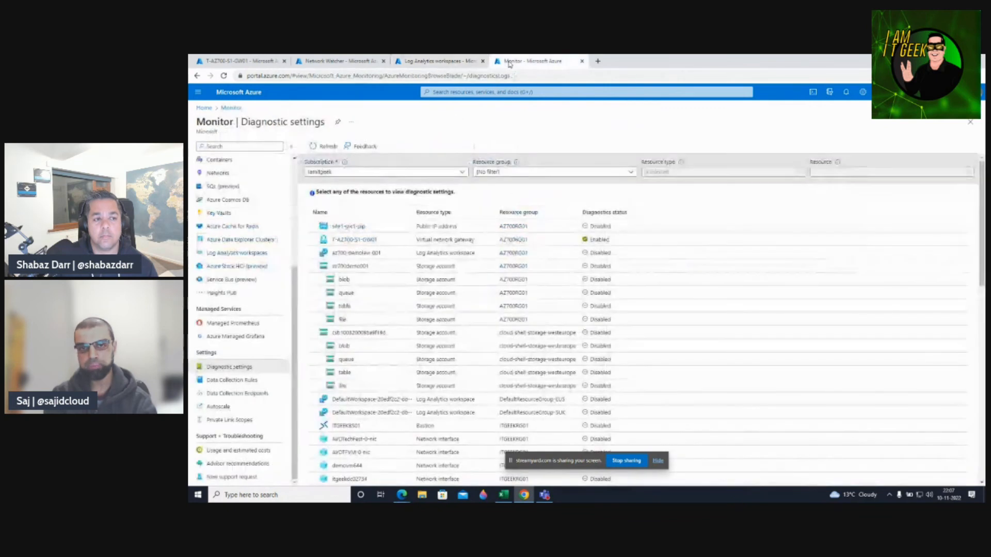
{"action": "mouse_move", "coordinate": [295, 282]}
{"action": "left_mouse_down"}
{"action": "mouse_move", "coordinate": [289, 185]}
{"action": "mouse_move", "coordinate": [306, 293]}
{"action": "left_mouse_up"}
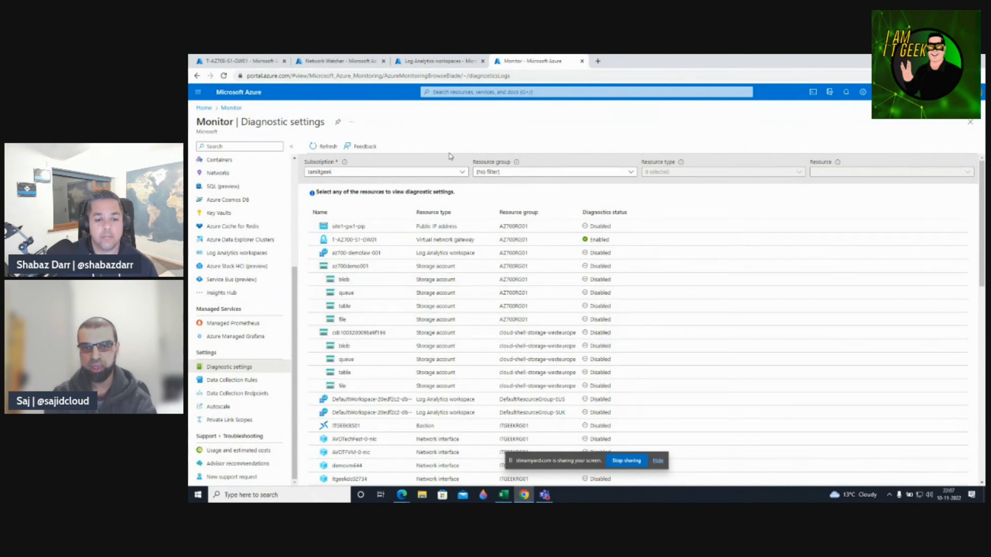
{"action": "left_click", "coordinate": [511, 173]}
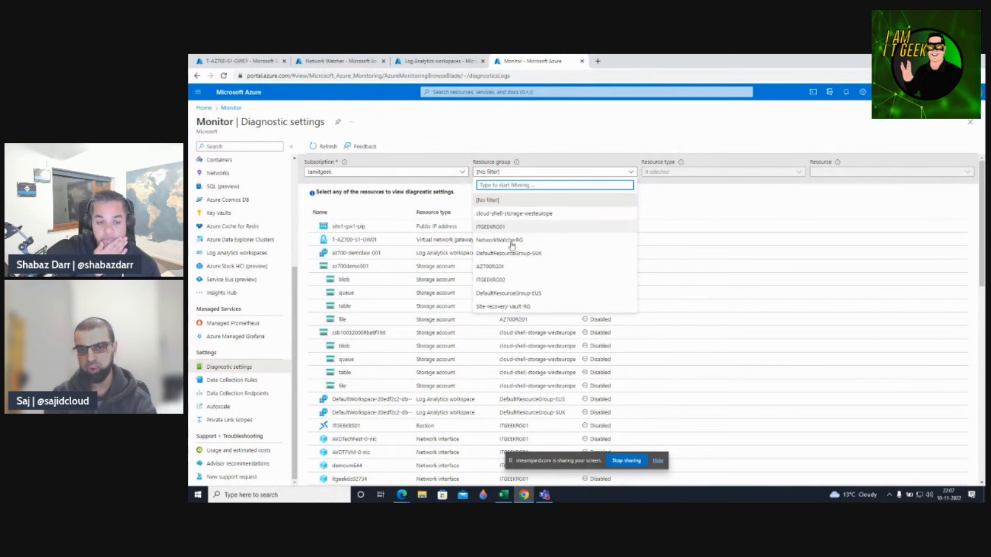
{"action": "left_click", "coordinate": [490, 267]}
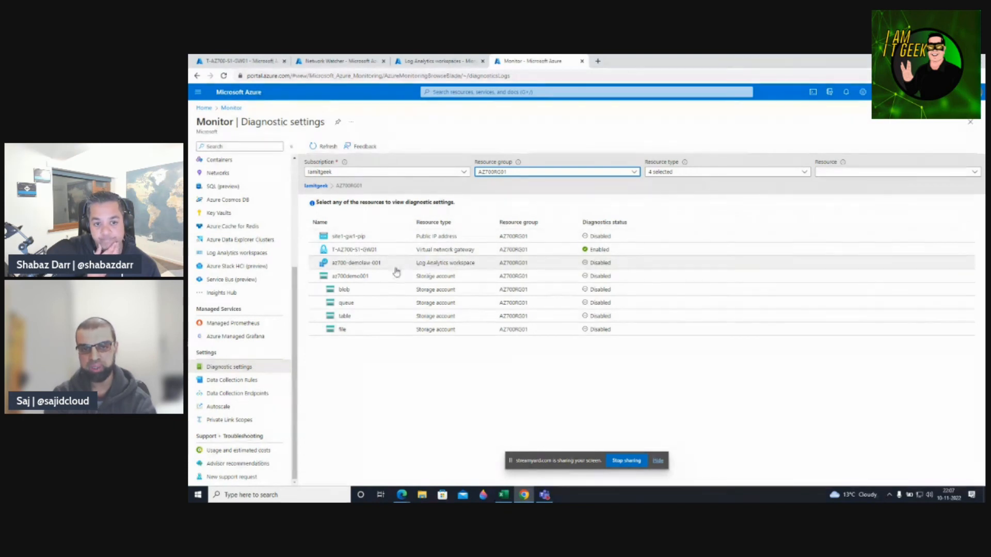
{"action": "left_click", "coordinate": [346, 251]}
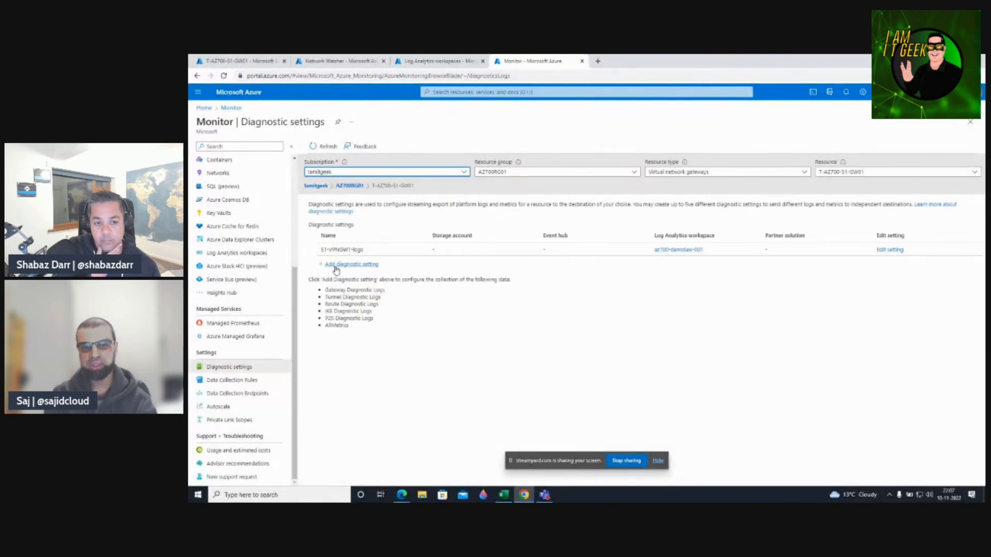
{"action": "left_click", "coordinate": [335, 265]}
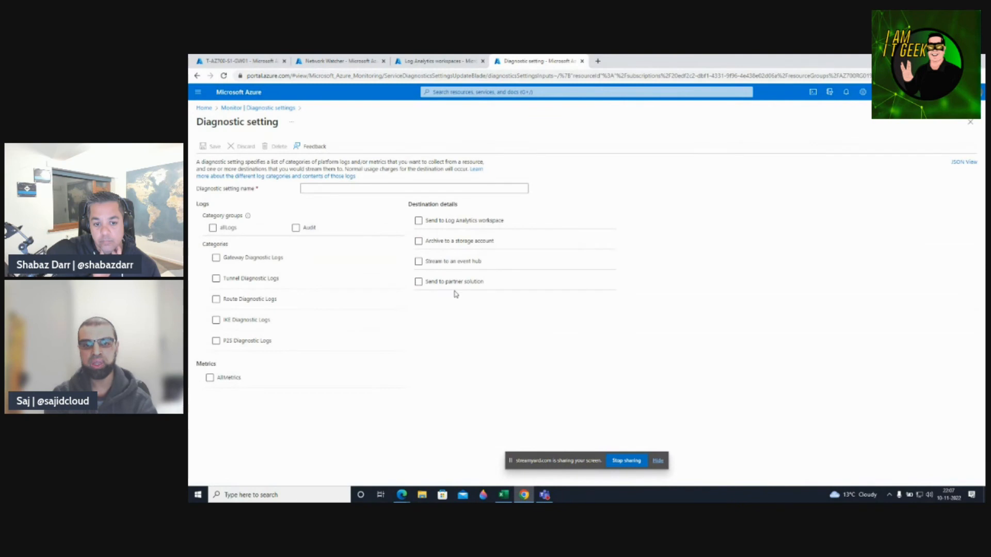
Select Gateway, Tunnel, Route and IKE diagnostic logs and name the setting s2-gw1logs.
{"action": "left_click", "coordinate": [418, 244]}
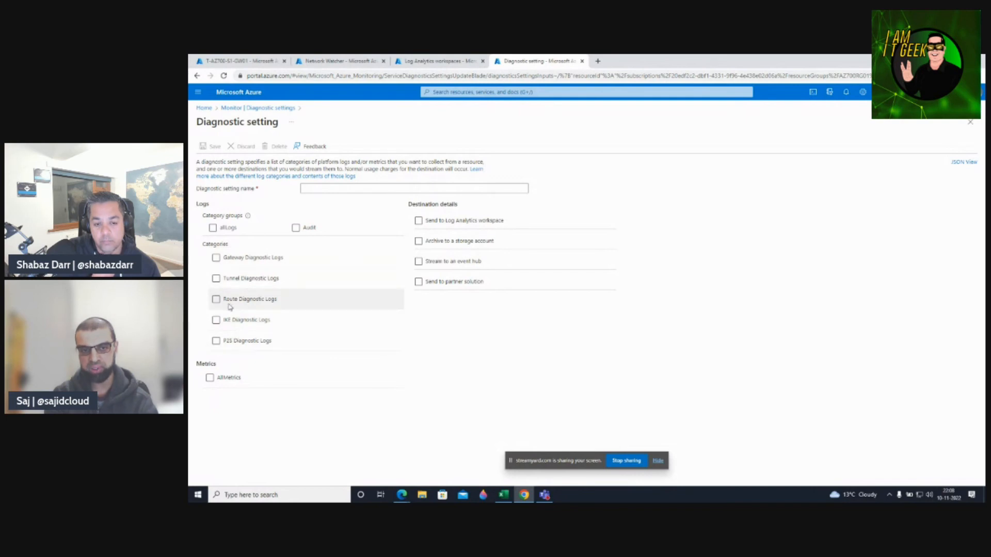
{"action": "left_click", "coordinate": [215, 279]}
{"action": "left_click", "coordinate": [215, 320]}
{"action": "left_click", "coordinate": [308, 189]}
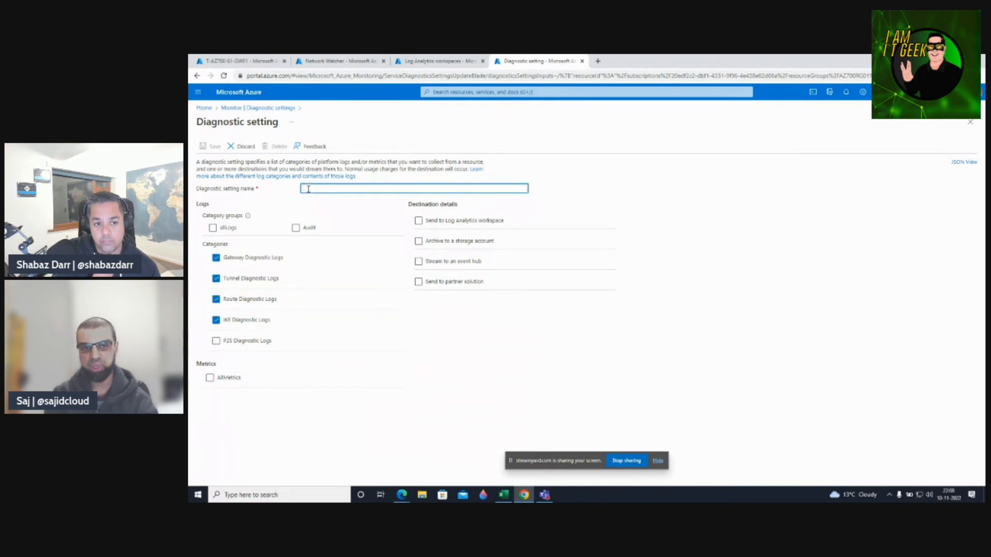
{"action": "type", "text": "s"}
{"action": "type", "text": "2"}
{"action": "type", "text": "-gw1logs"}
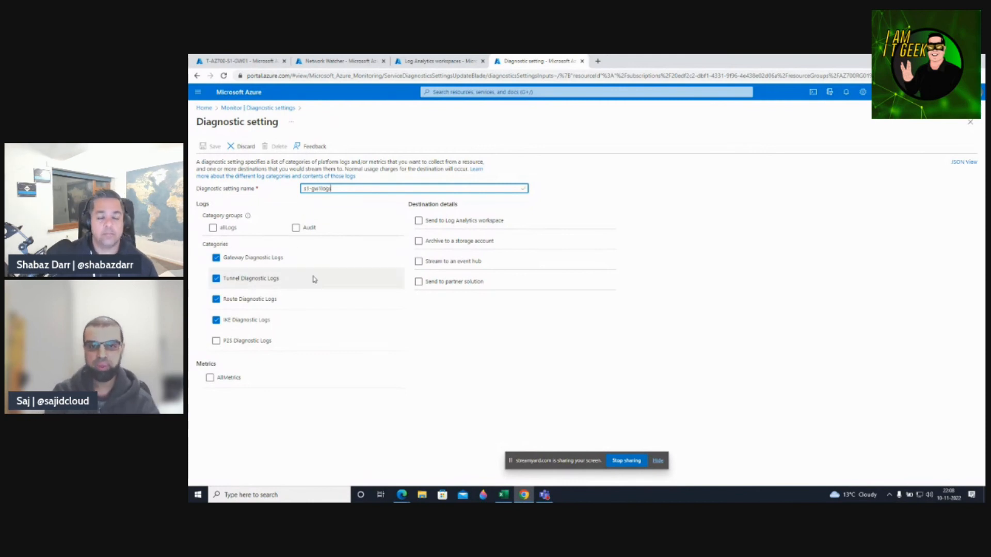
Send the logs to workspace az700-demolaw-001, then close and discard the unsaved setting.
{"action": "left_click", "coordinate": [419, 221]}
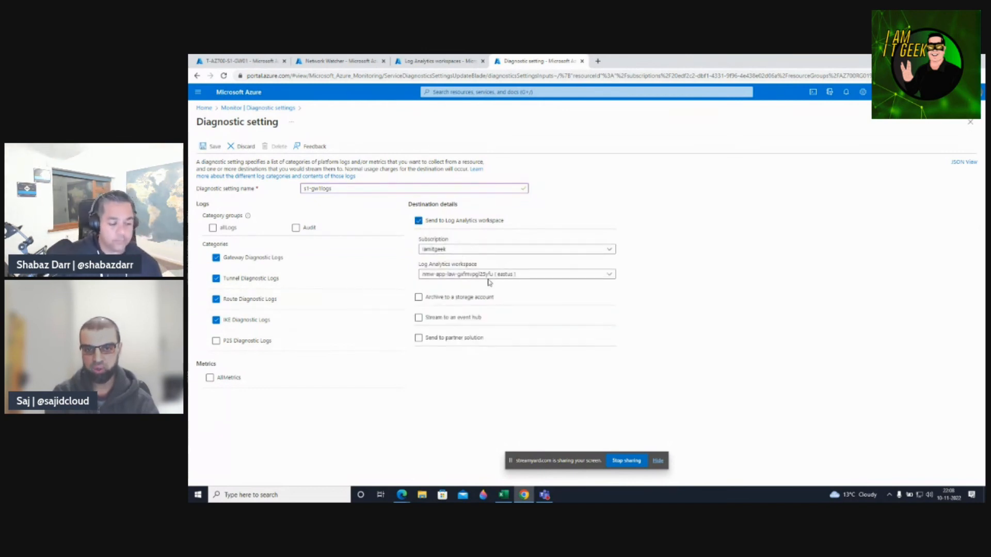
{"action": "left_click", "coordinate": [525, 276]}
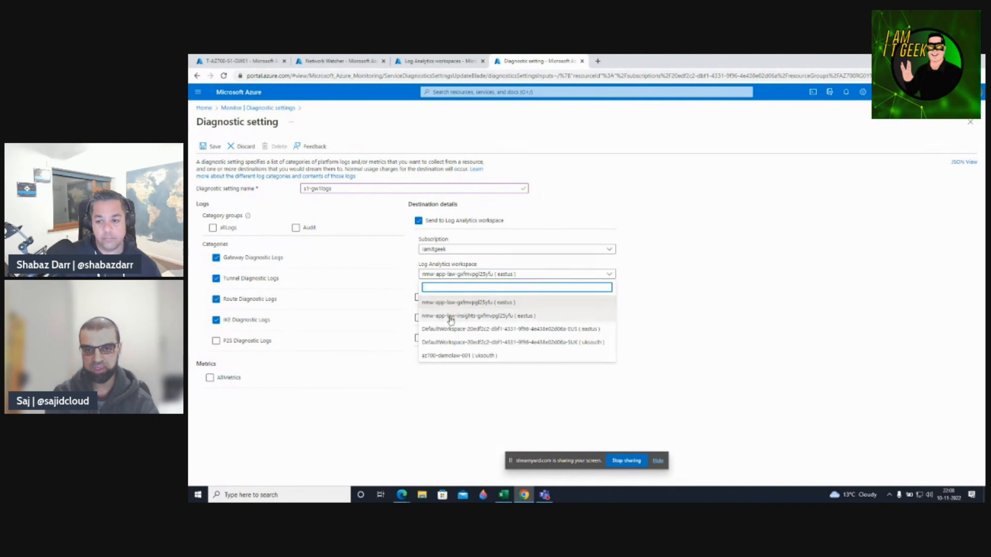
{"action": "left_click", "coordinate": [453, 356]}
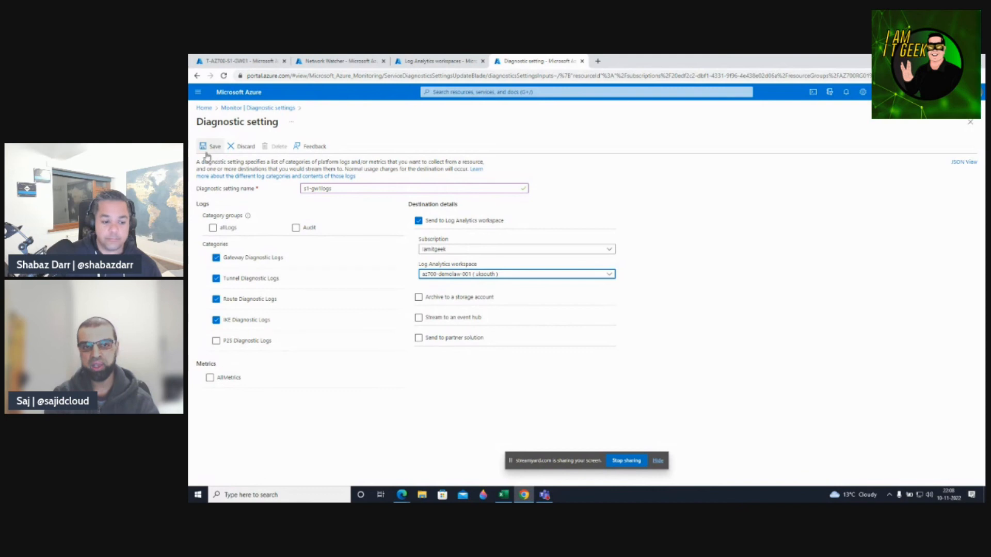
{"action": "left_click", "coordinate": [970, 122]}
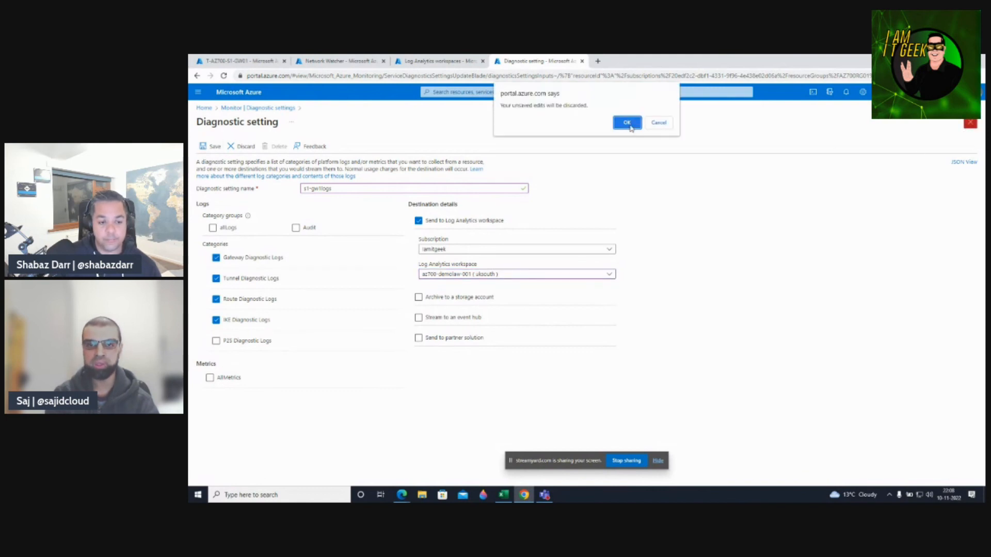
{"action": "left_click", "coordinate": [629, 125]}
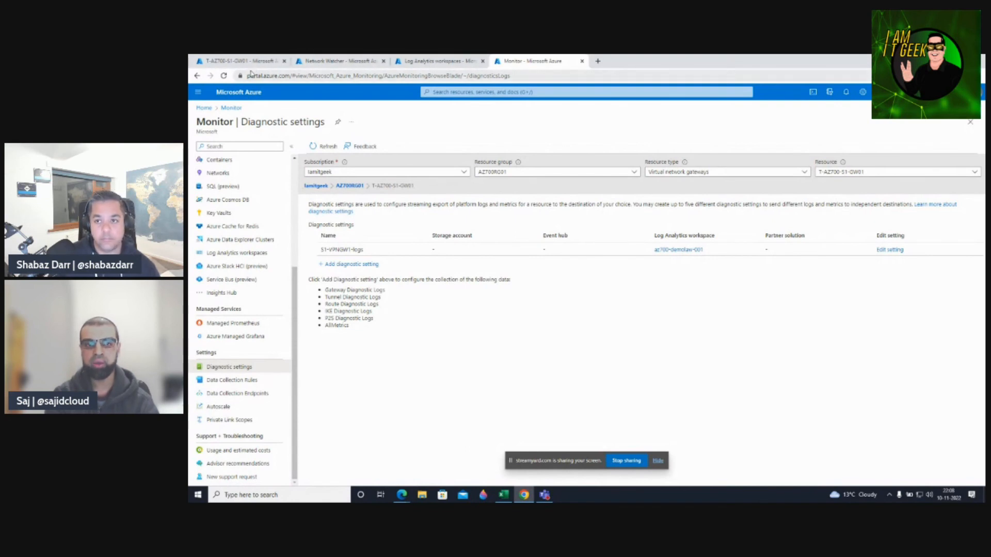
Return to the T-AZ700-S1-GW01 gateway's Logs page with its example query library.
{"action": "left_click", "coordinate": [233, 63]}
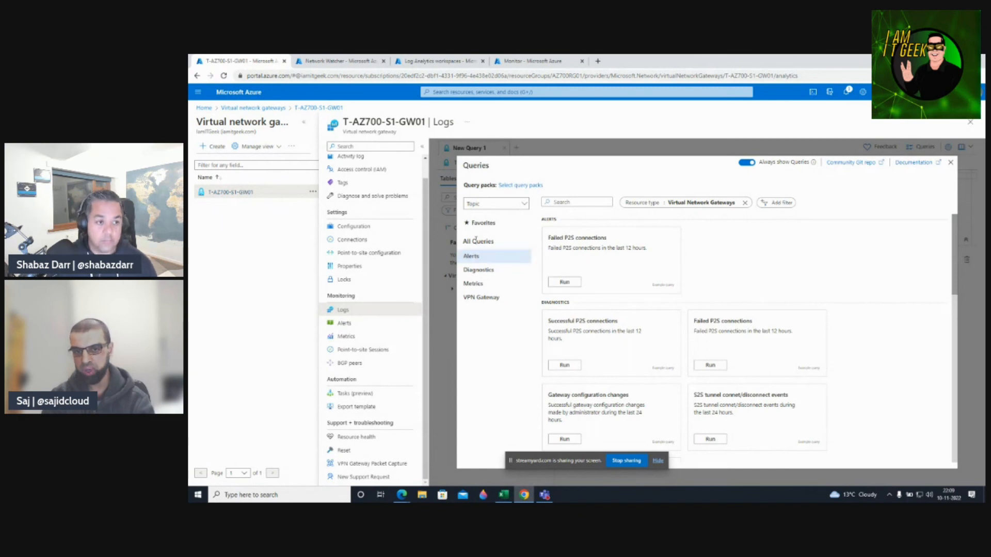
Load the VPN Gateway 'Failed P2S connections' example query and run it, getting no results.
{"action": "left_click", "coordinate": [478, 269]}
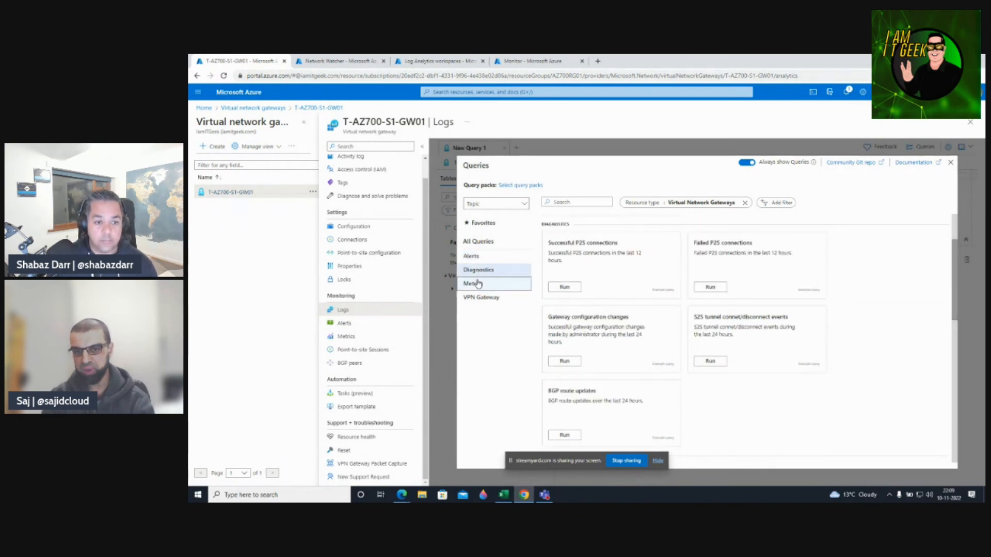
{"action": "left_click", "coordinate": [479, 284]}
{"action": "left_click", "coordinate": [481, 297]}
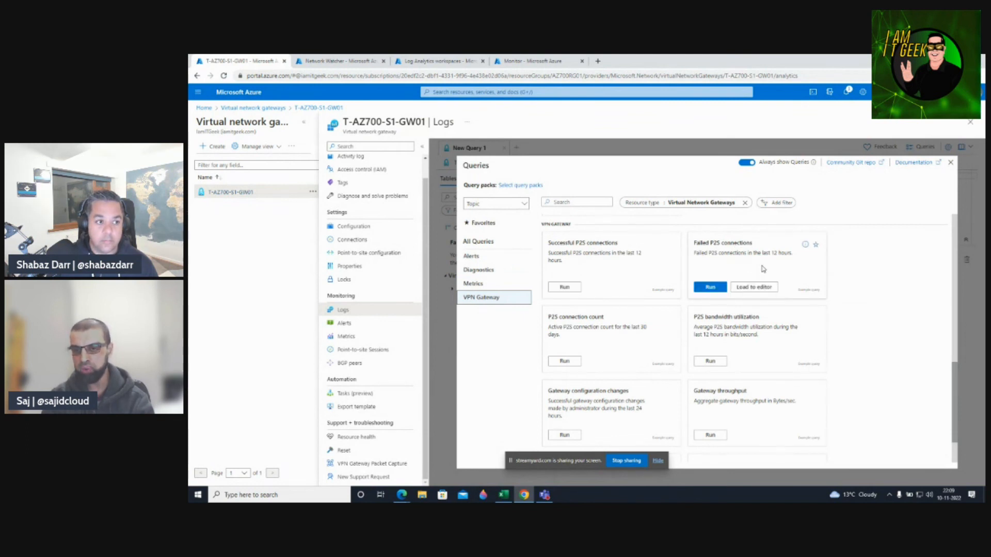
{"action": "left_click", "coordinate": [753, 287]}
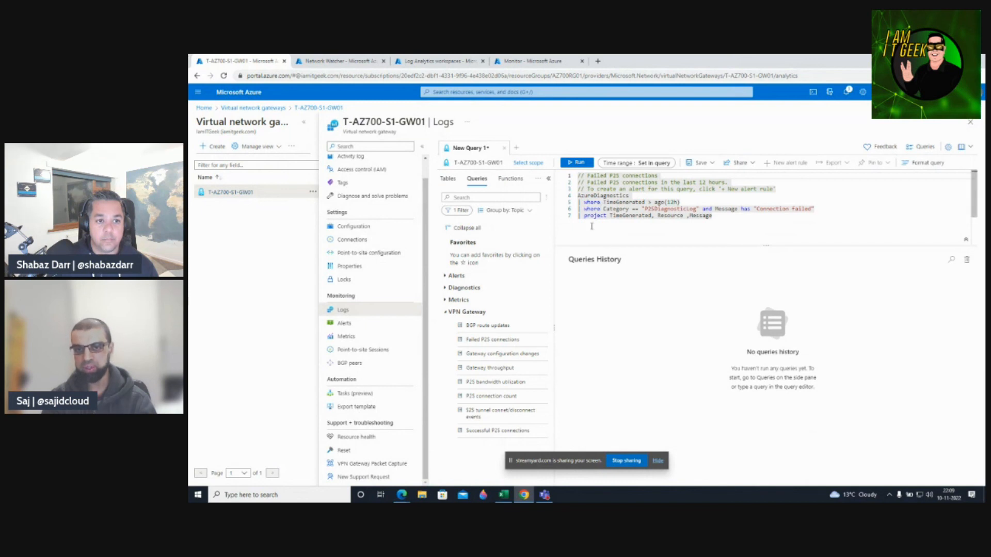
{"action": "left_click", "coordinate": [576, 163]}
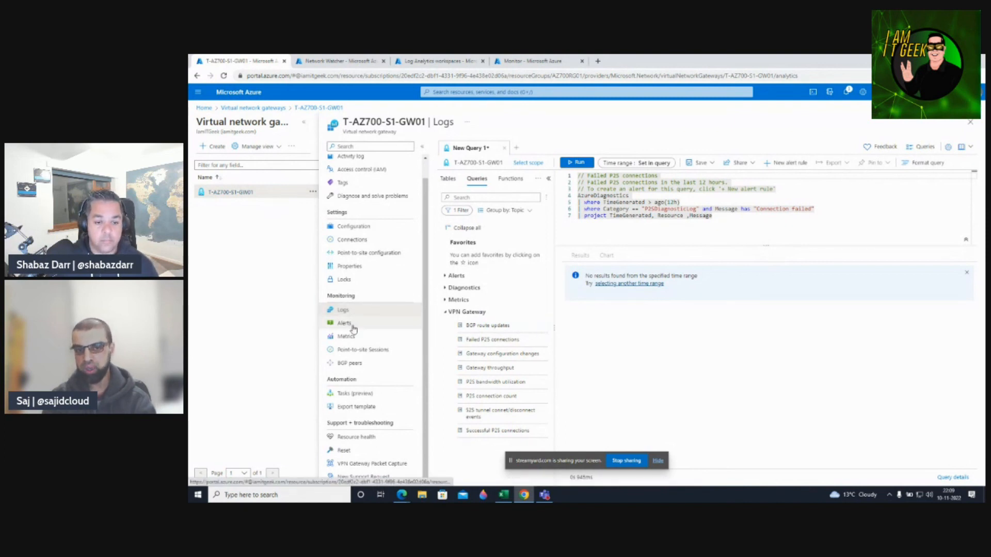
{"action": "left_click", "coordinate": [356, 437]}
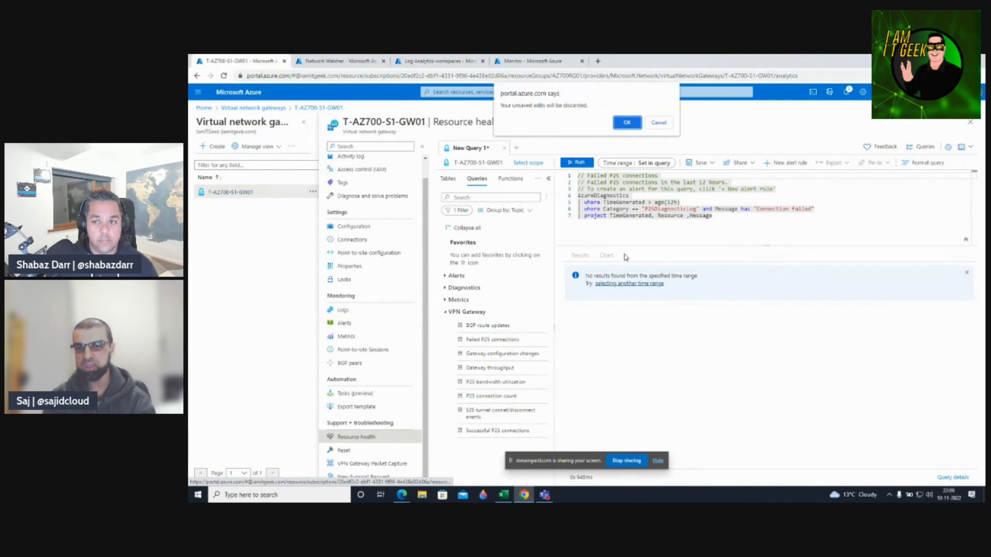
Discard the unsaved query and move through the gateway's Reset page back toward Logs.
{"action": "left_click", "coordinate": [626, 123]}
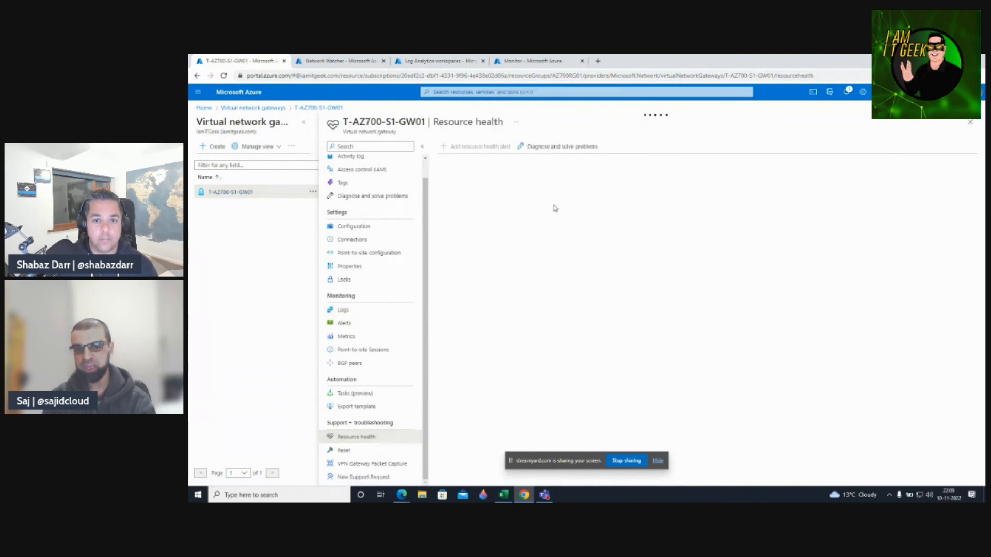
{"action": "left_click", "coordinate": [344, 450]}
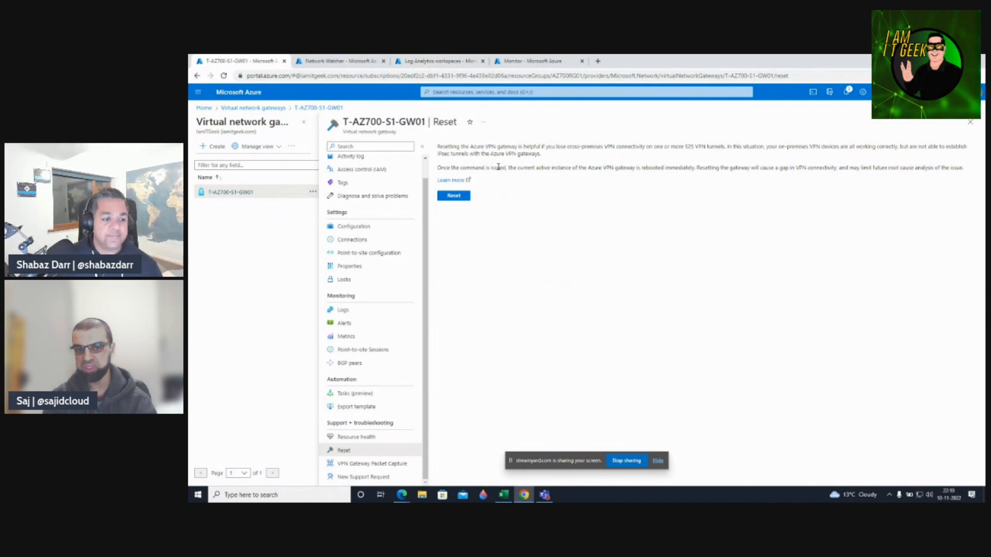
{"action": "left_click", "coordinate": [360, 313]}
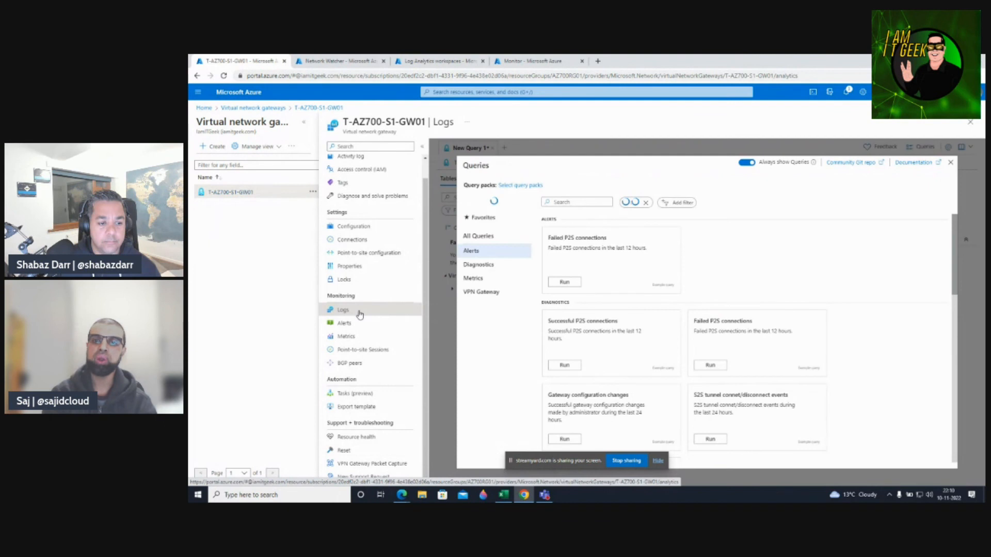